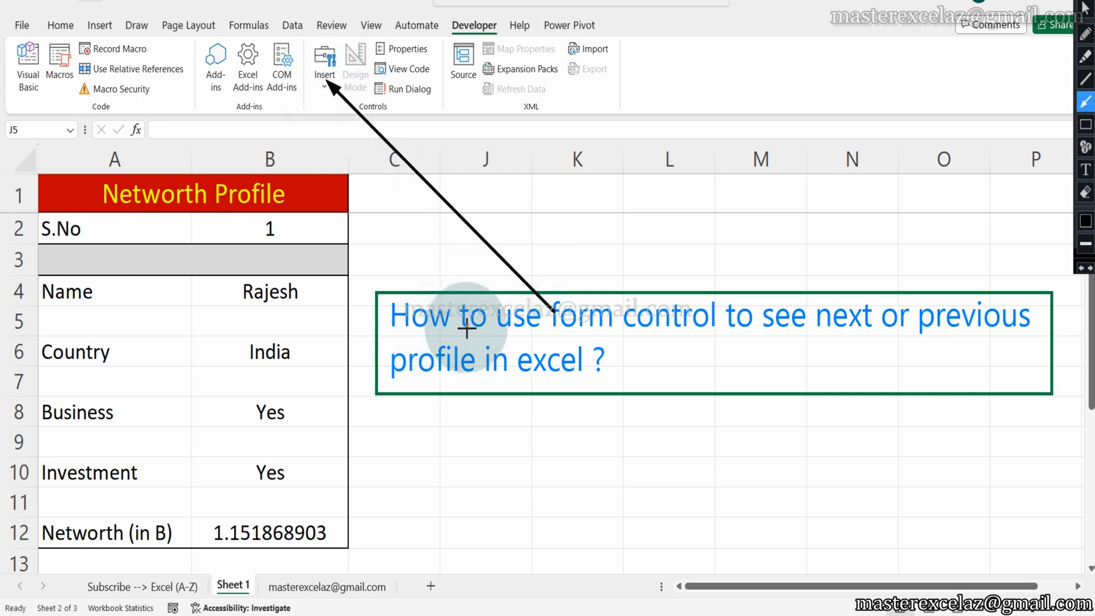
pyautogui.click(689, 330)
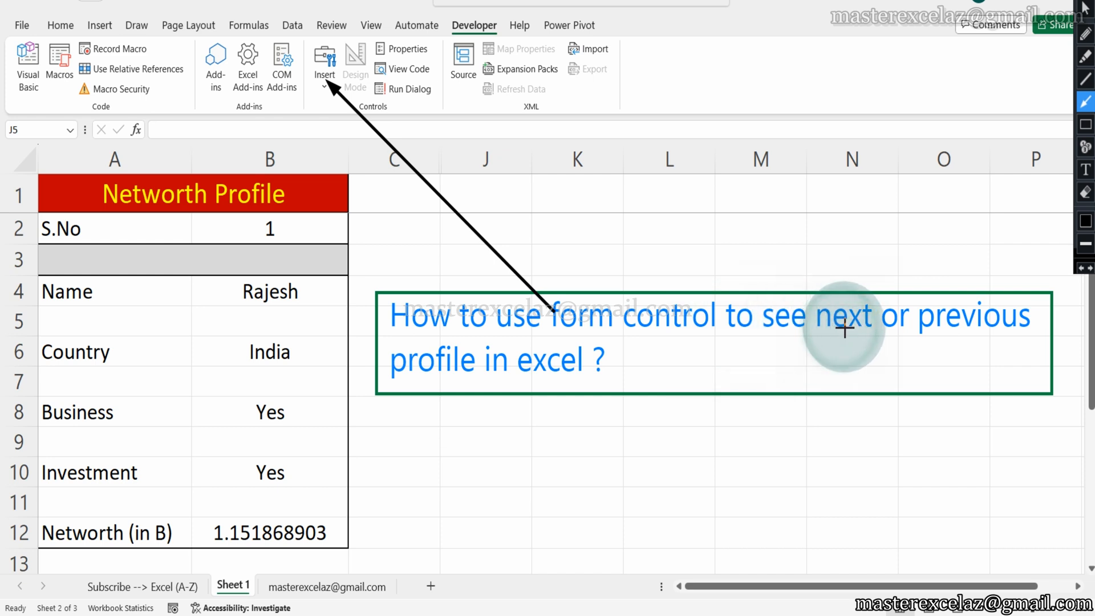
pyautogui.click(900, 327)
pyautogui.click(956, 326)
pyautogui.click(446, 375)
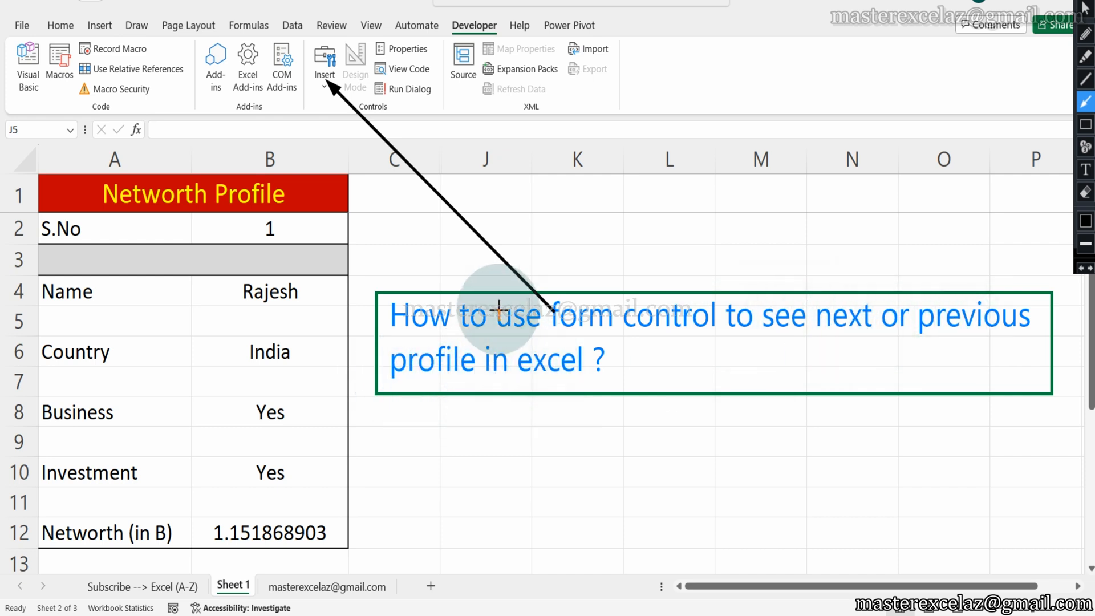
pyautogui.moveTo(498, 309); pyautogui.dragTo(308, 235)
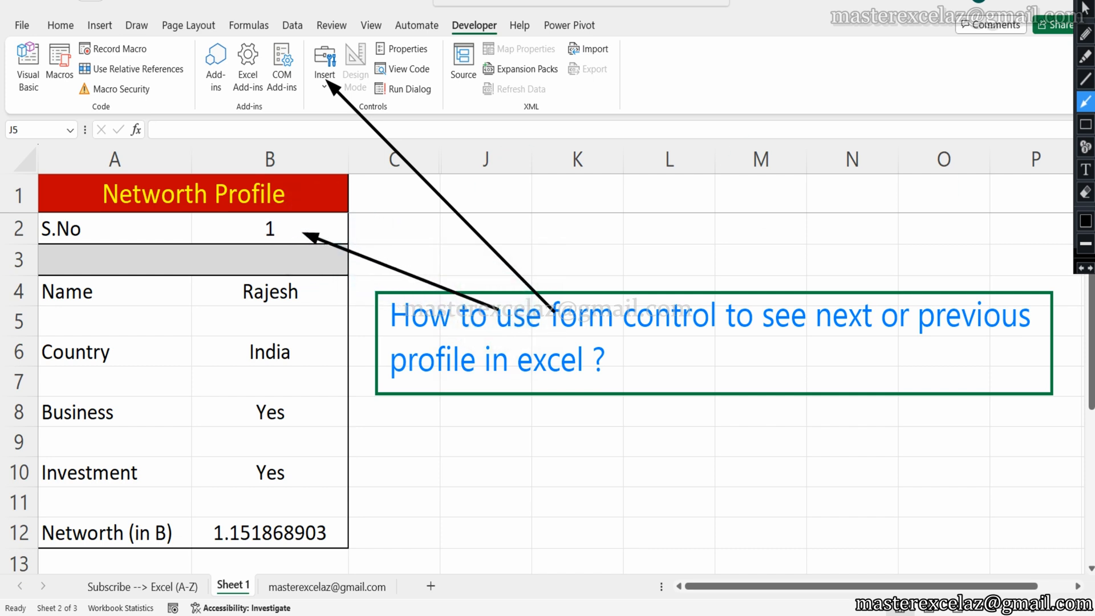
pyautogui.click(1086, 126)
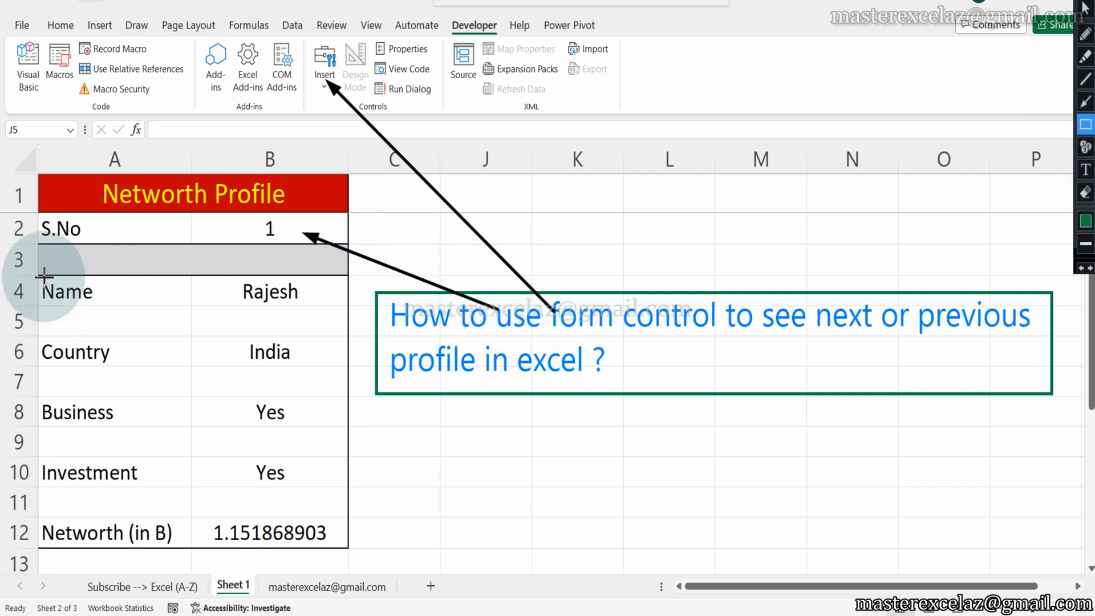
pyautogui.moveTo(34, 278)
pyautogui.mouseDown()
pyautogui.moveTo(371, 464)
pyautogui.moveTo(346, 548)
pyautogui.mouseUp()
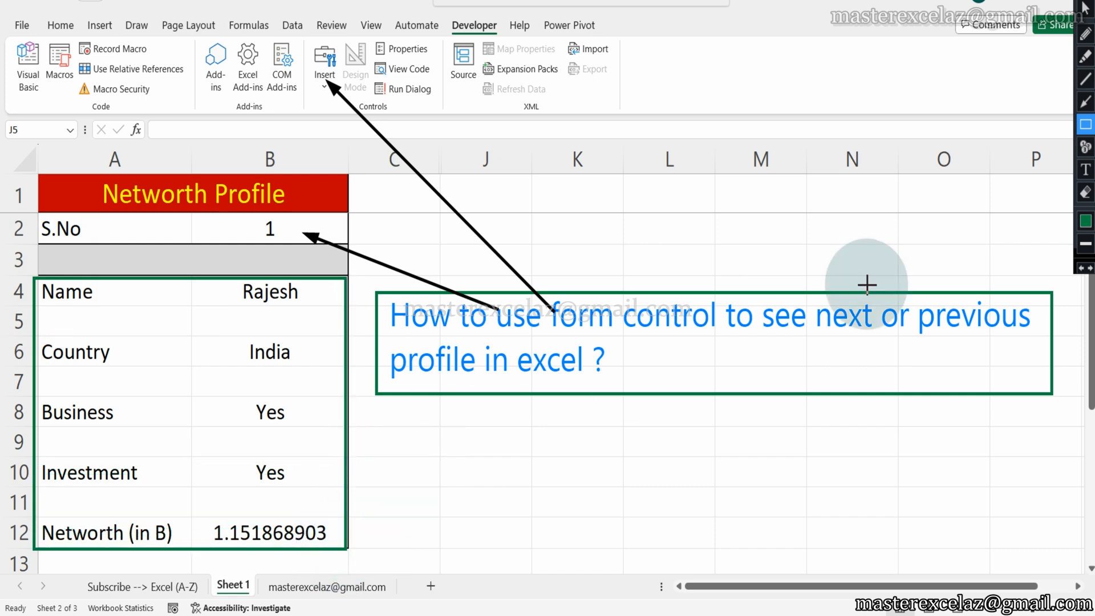
pyautogui.click(1085, 101)
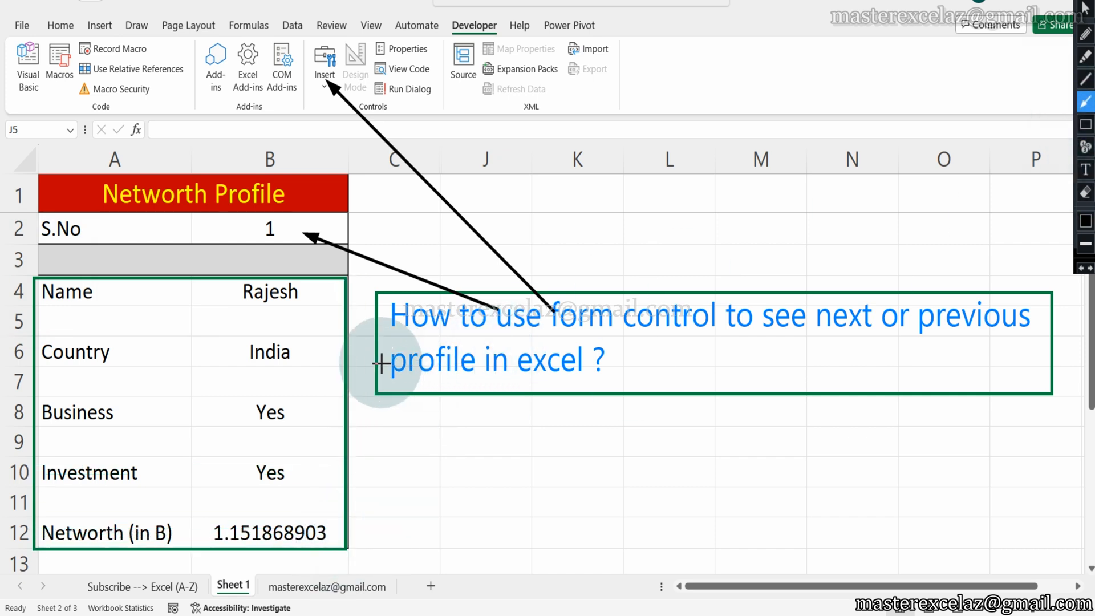
pyautogui.moveTo(382, 364)
pyautogui.mouseDown()
pyautogui.moveTo(225, 371)
pyautogui.moveTo(219, 329)
pyautogui.mouseUp()
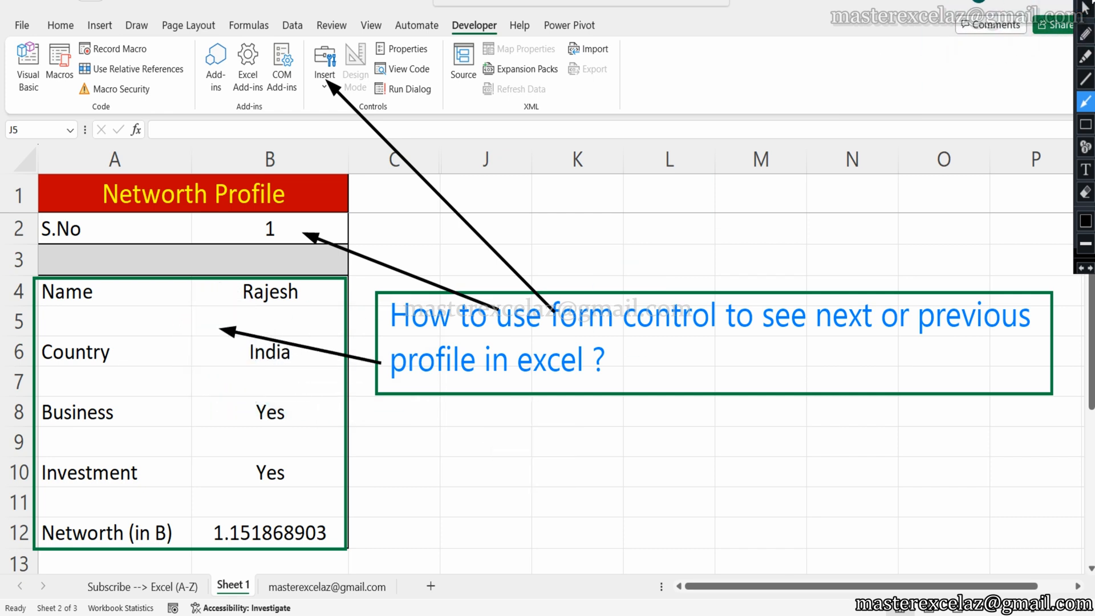
pyautogui.click(1086, 7)
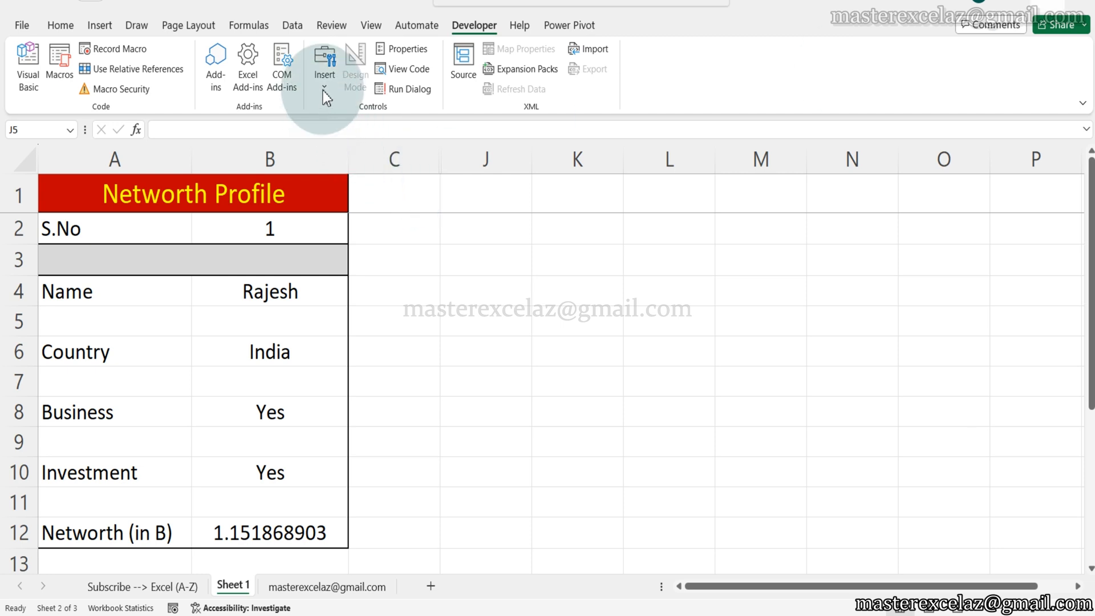
# Unhide the hidden columns D to I between columns C and J.
pyautogui.click(429, 160)
pyautogui.moveTo(429, 159); pyautogui.dragTo(473, 159)
pyautogui.rightClick(475, 159)
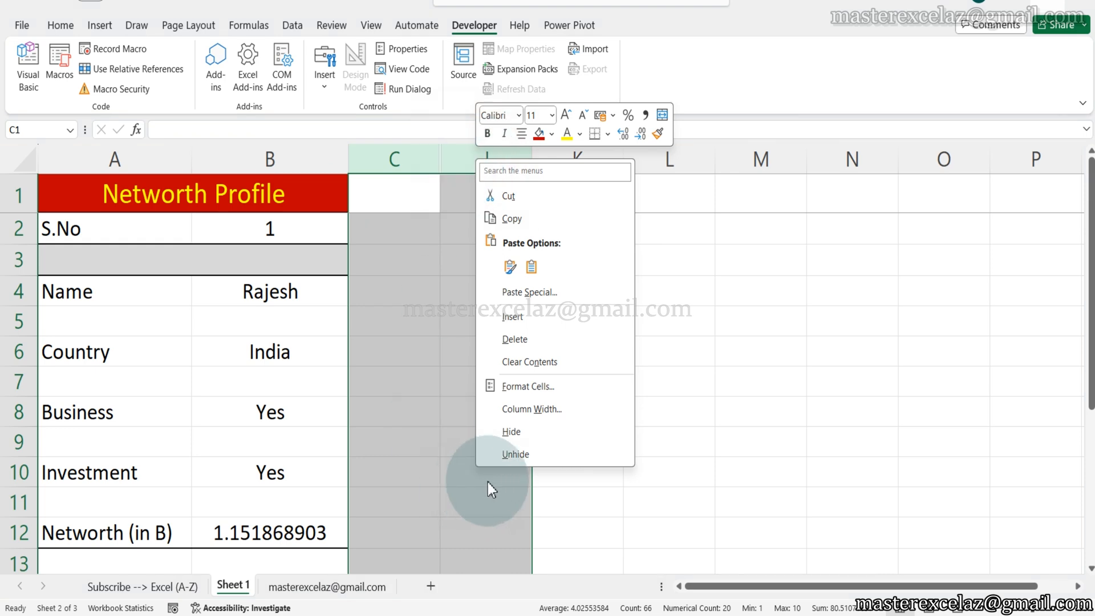
pyautogui.click(531, 456)
pyautogui.click(613, 405)
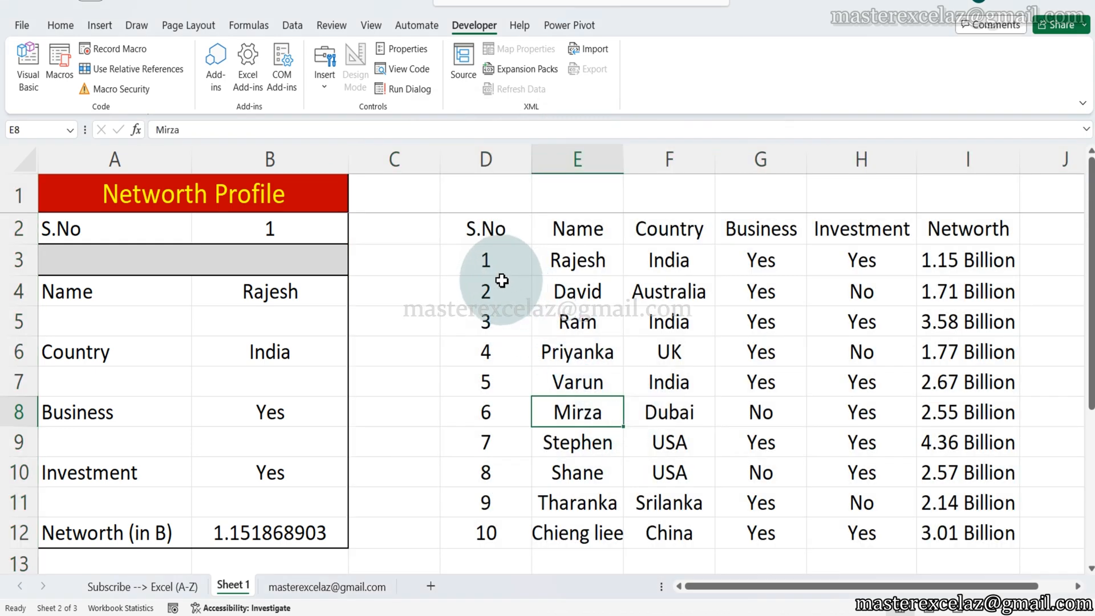
# Compare each Networth Profile field in column B with the matching entry in the first record of the source table D2:I12.
pyautogui.click(485, 231)
pyautogui.moveTo(485, 231); pyautogui.dragTo(948, 520)
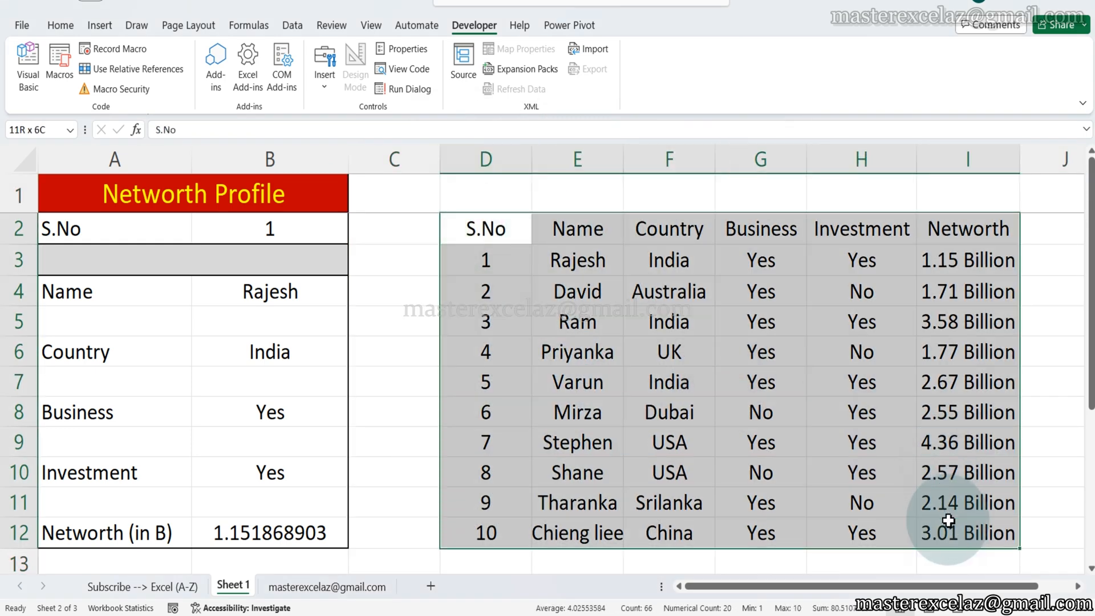
pyautogui.click(489, 260)
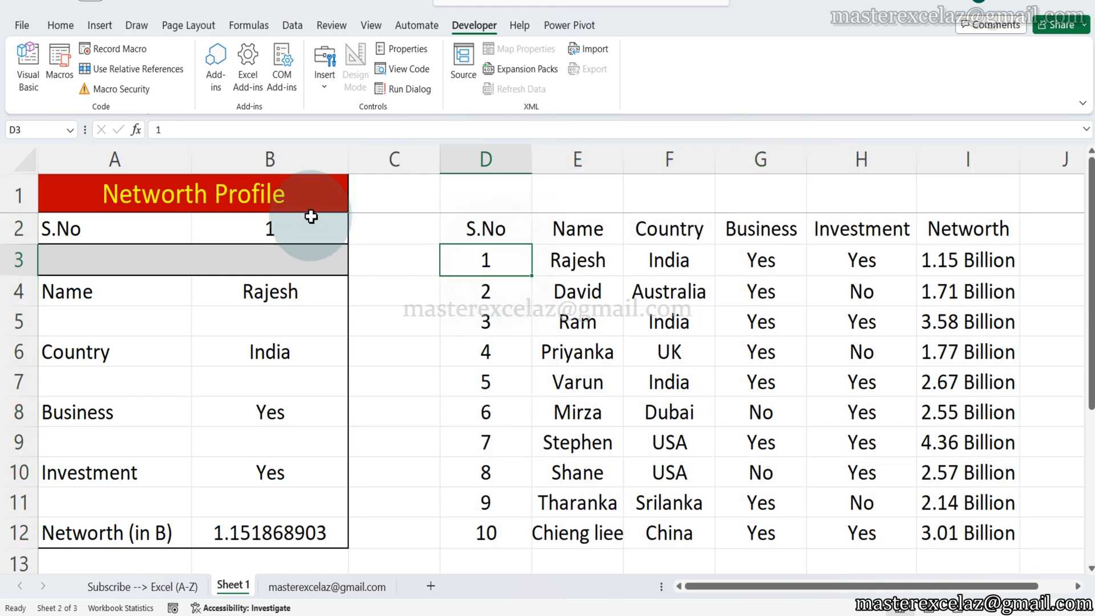
pyautogui.click(294, 223)
pyautogui.click(296, 291)
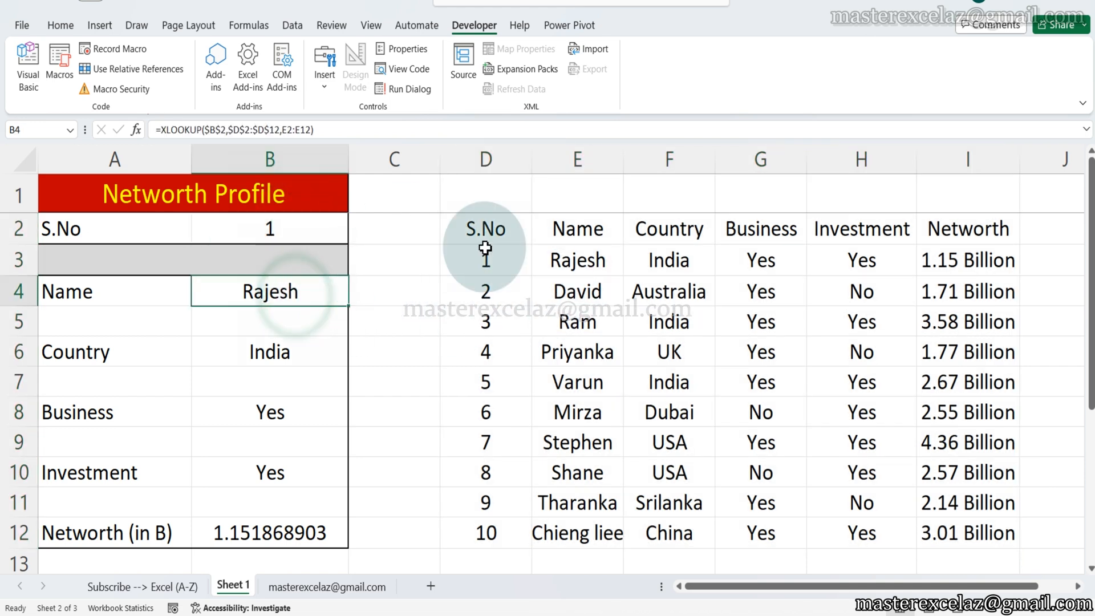
pyautogui.click(590, 267)
pyautogui.click(291, 350)
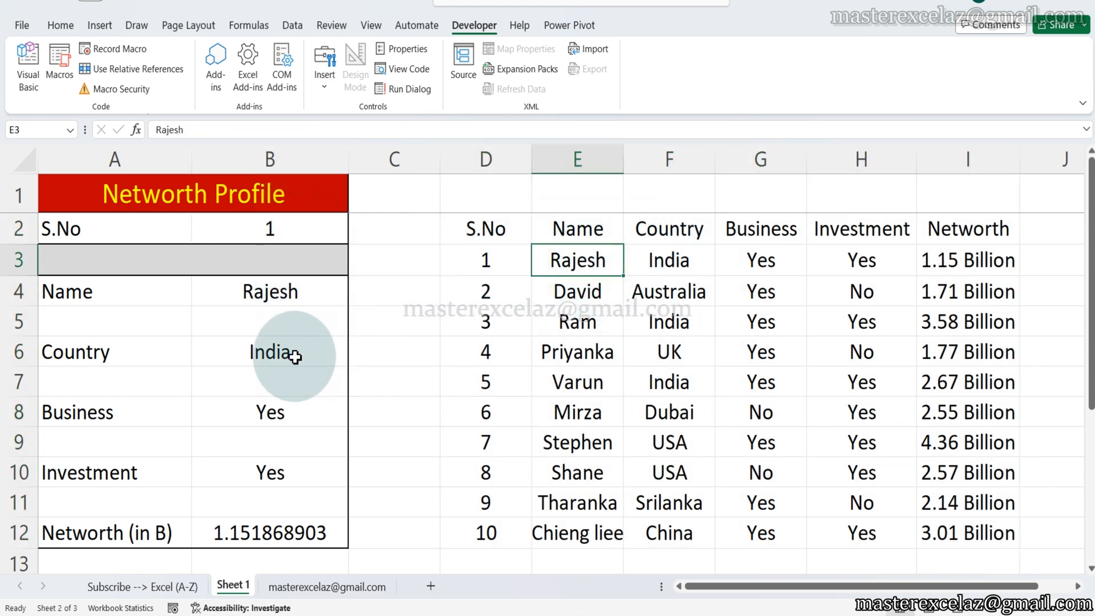
pyautogui.click(688, 261)
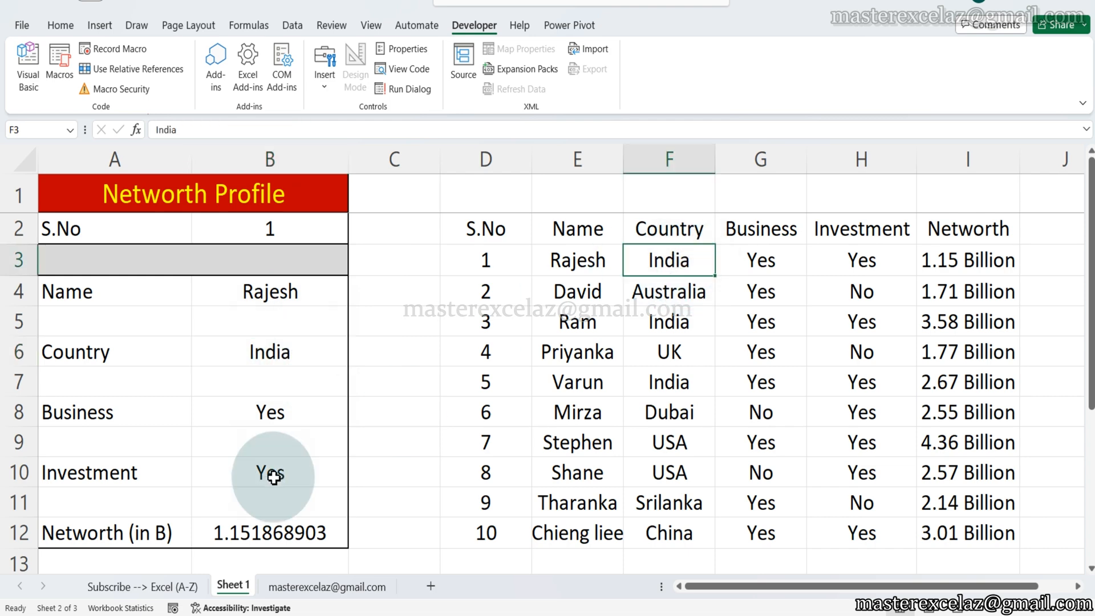
pyautogui.click(266, 412)
pyautogui.click(788, 258)
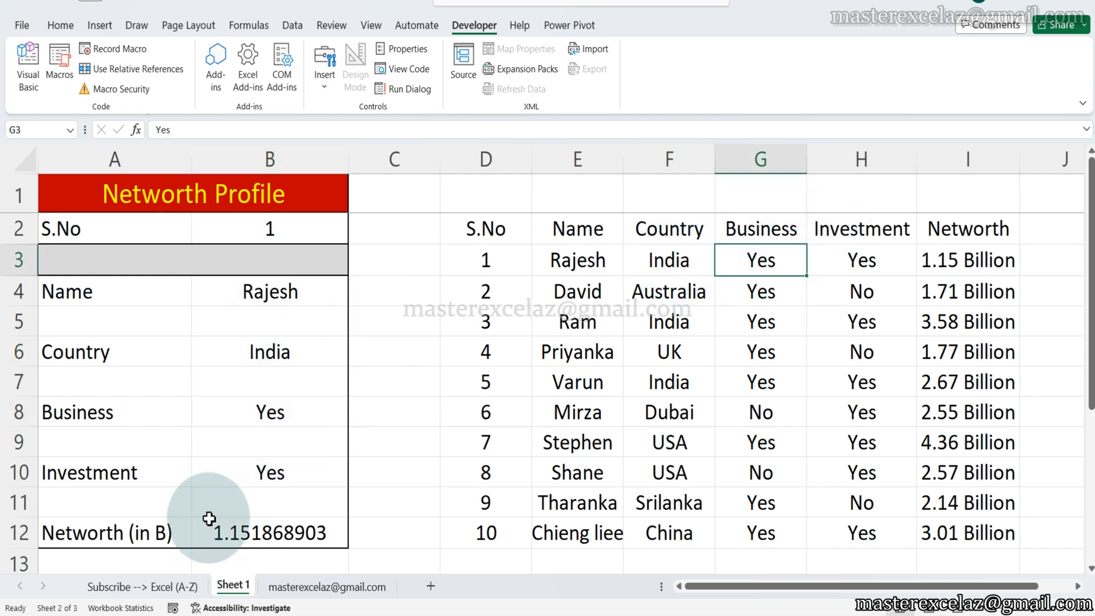
pyautogui.click(264, 472)
pyautogui.click(867, 258)
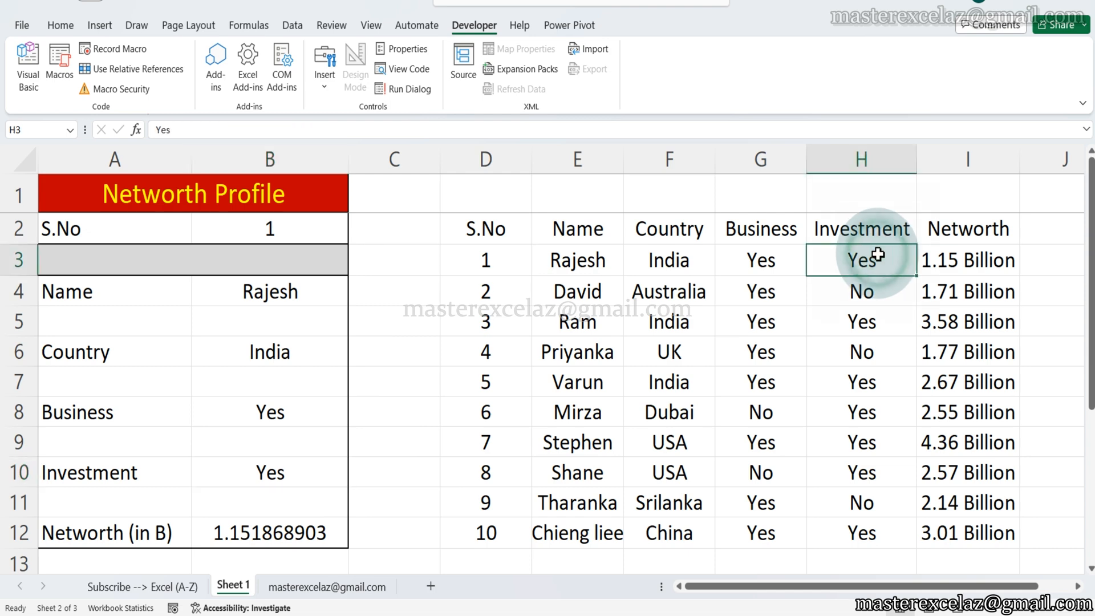
pyautogui.click(262, 539)
pyautogui.click(977, 254)
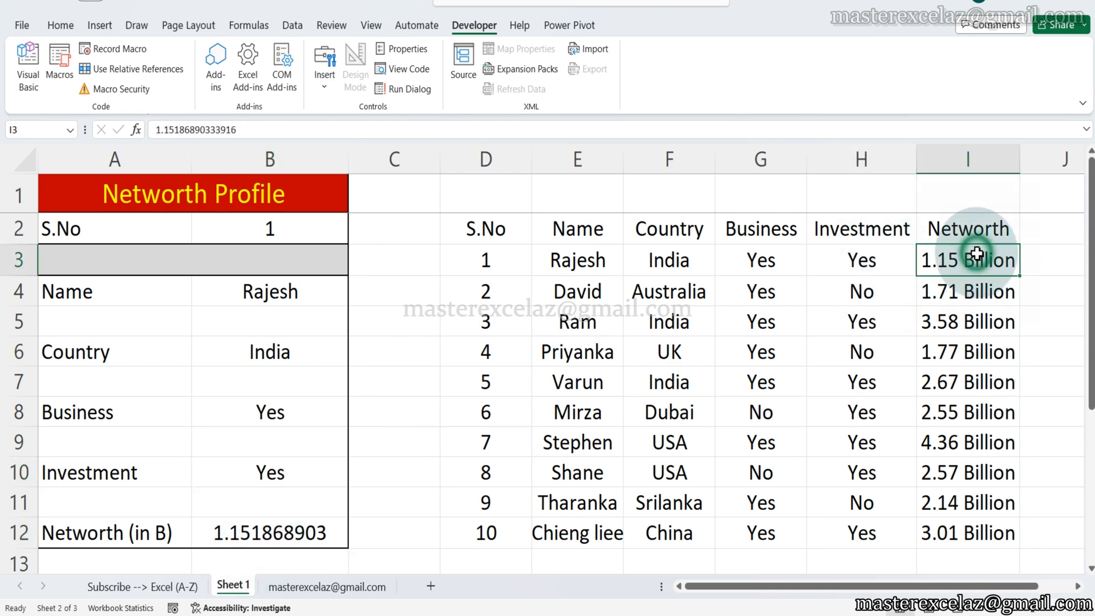
pyautogui.click(518, 163)
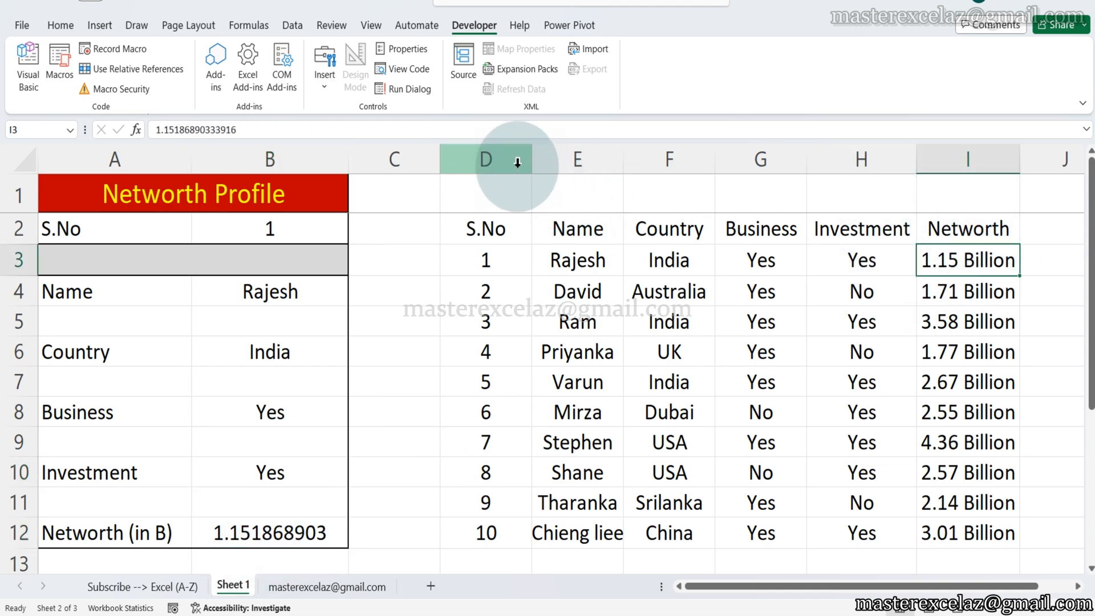
# Insert a Spin Button form control in column C beside the profile's title and S.No rows.
pyautogui.click(325, 64)
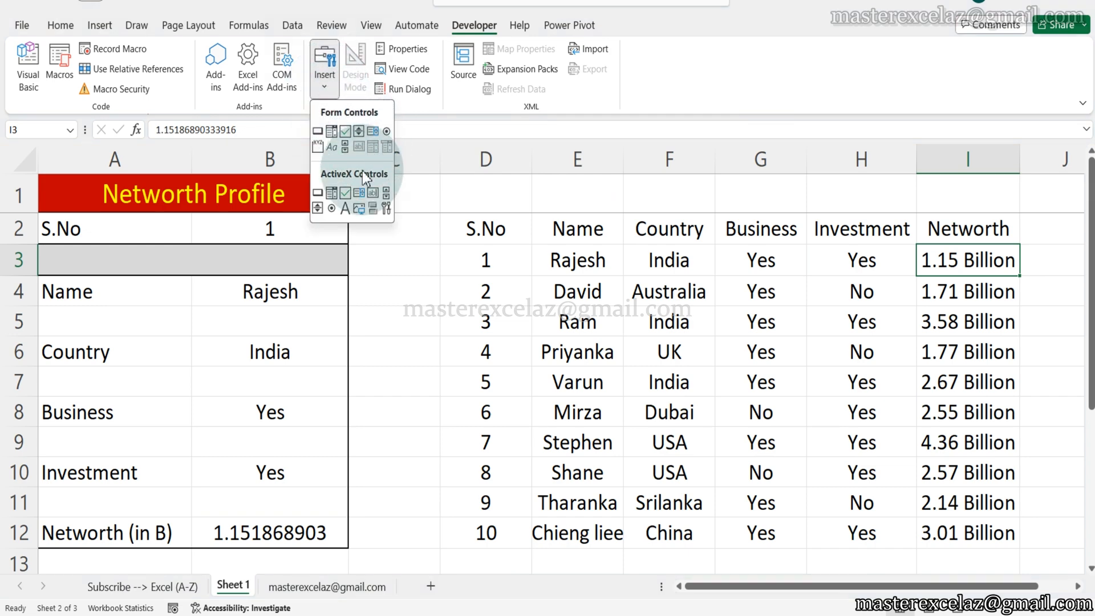
pyautogui.click(358, 132)
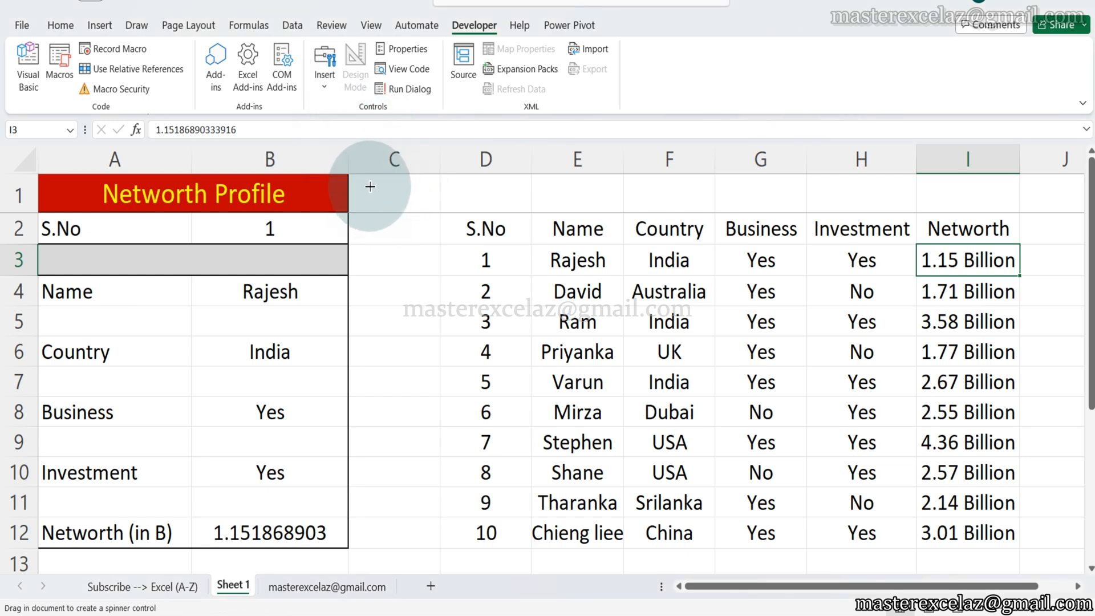
pyautogui.moveTo(370, 187); pyautogui.dragTo(421, 249)
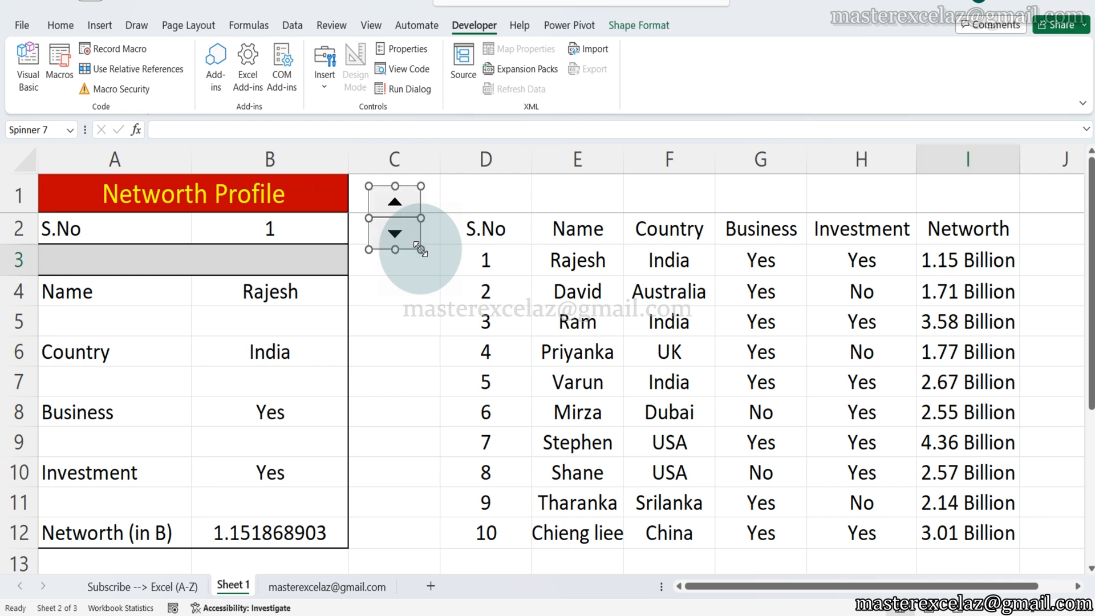
pyautogui.click(424, 283)
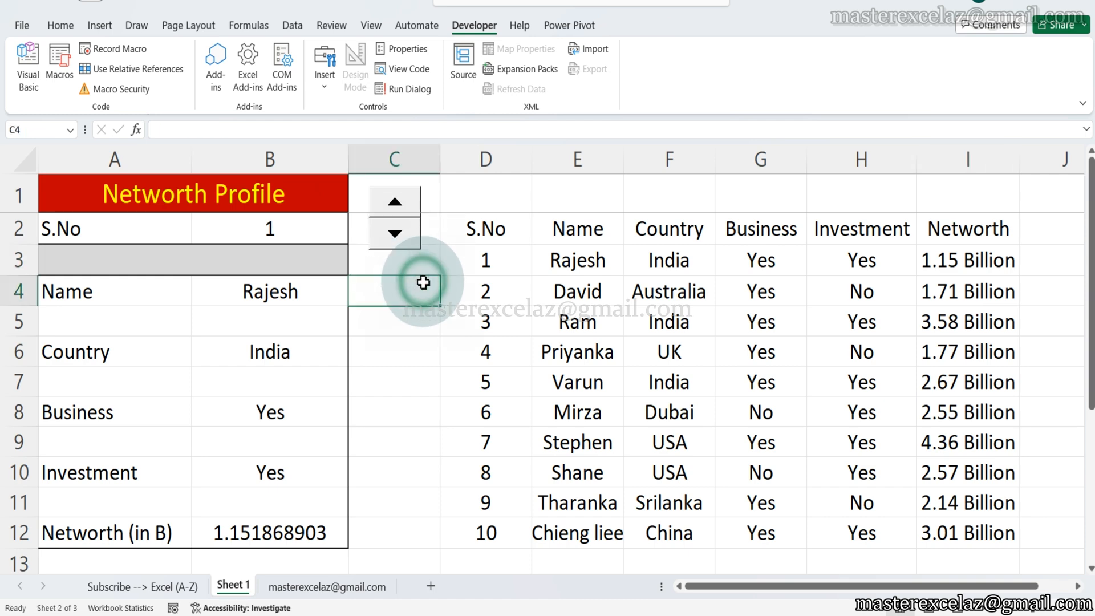
# Format the spin button with a minimum value of 1 and a maximum value of 10.
pyautogui.rightClick(403, 234)
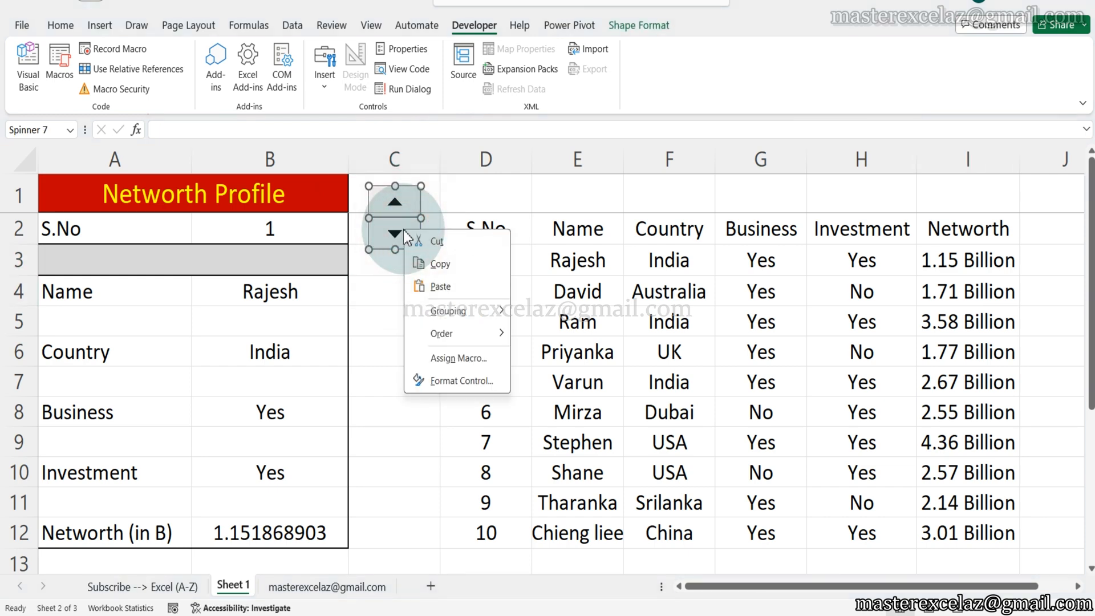
pyautogui.click(472, 385)
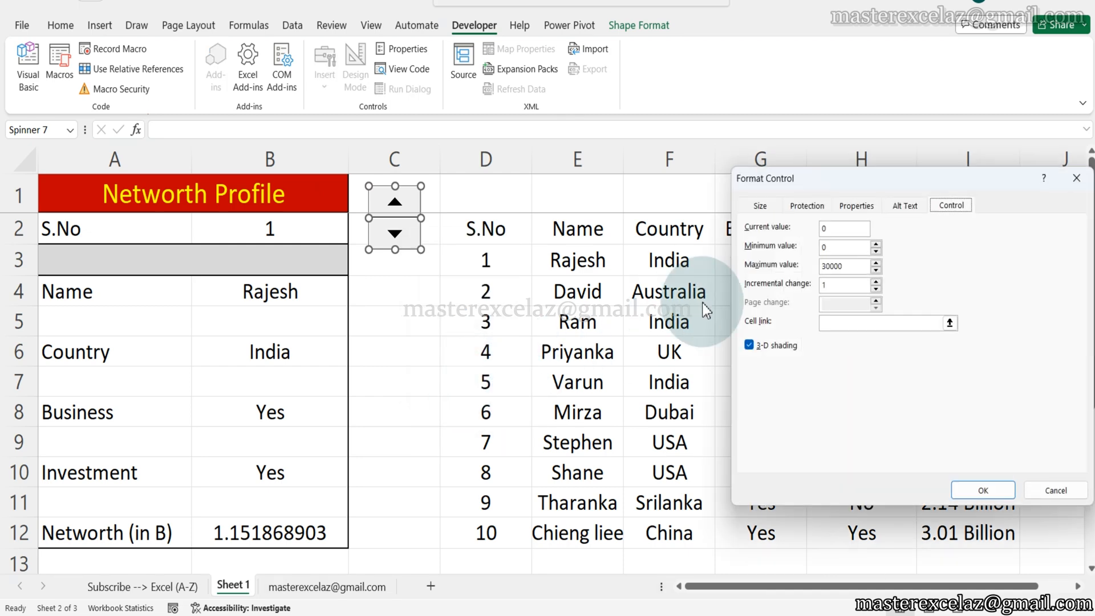
pyautogui.moveTo(765, 183); pyautogui.dragTo(504, 146)
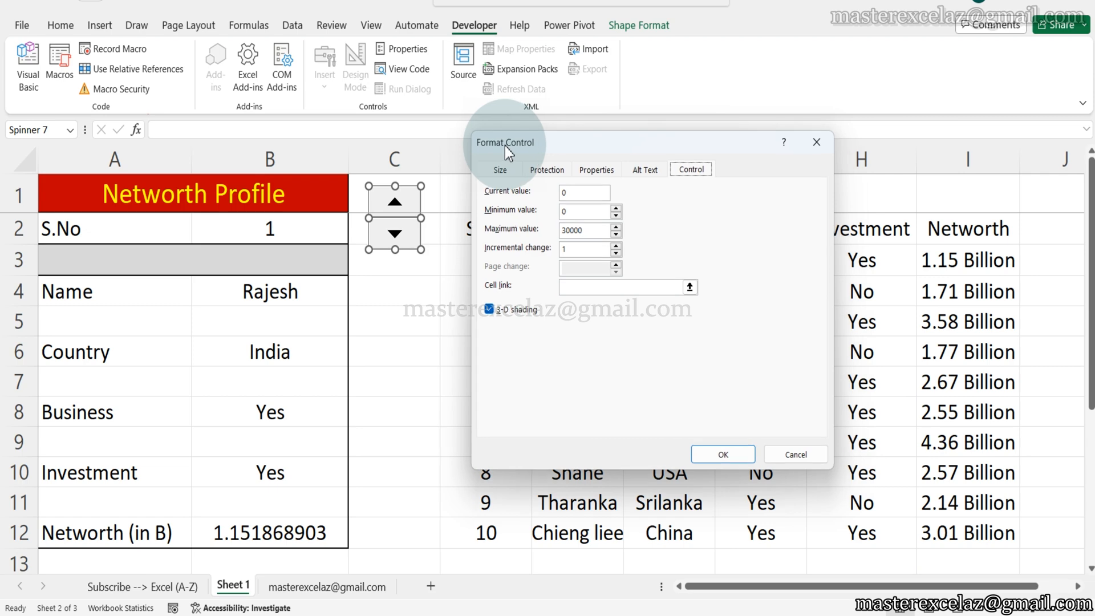
pyautogui.click(572, 212)
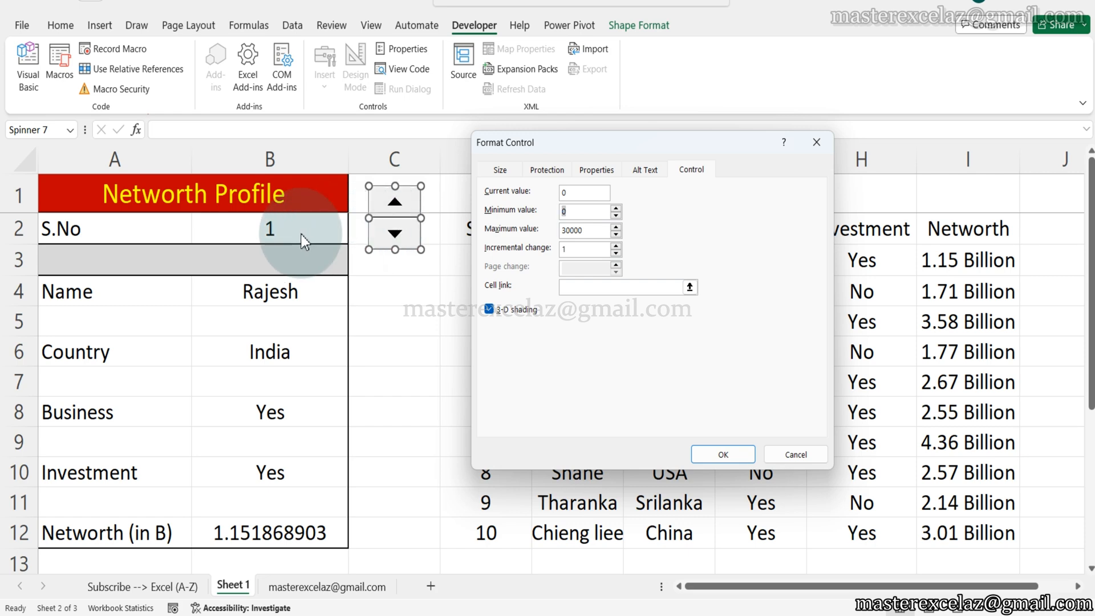
pyautogui.moveTo(571, 142); pyautogui.dragTo(674, 135)
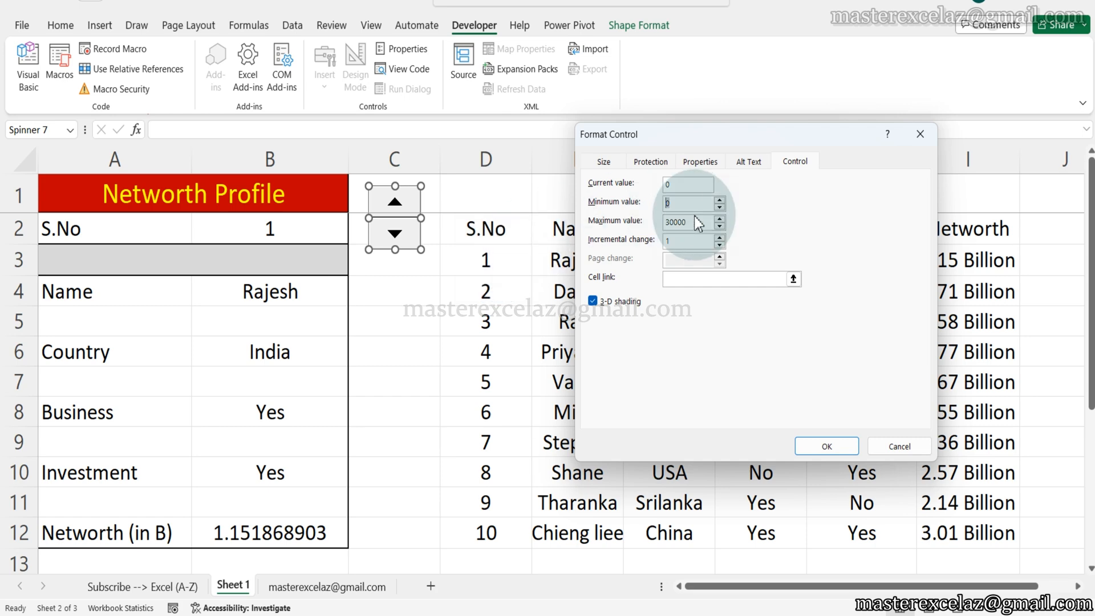
pyautogui.write('1')
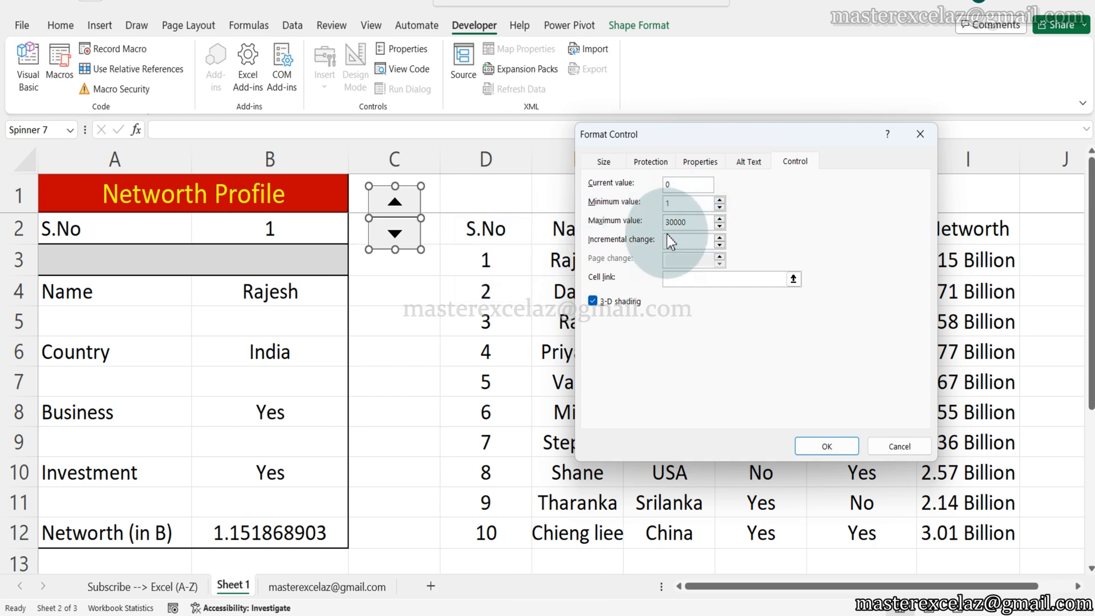
pyautogui.moveTo(688, 222); pyautogui.dragTo(657, 222)
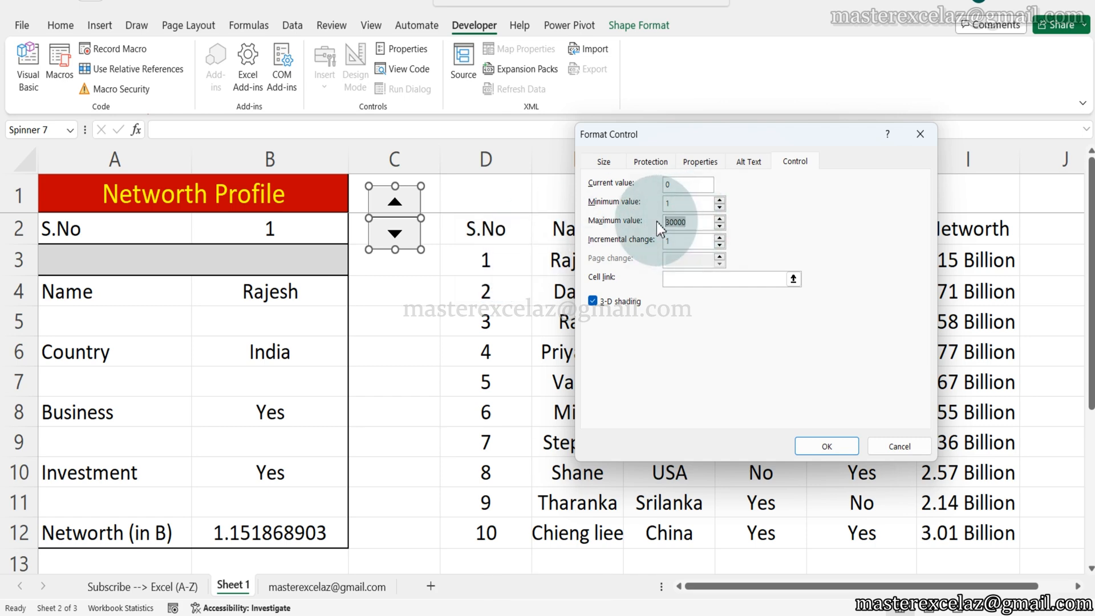
pyautogui.write('10')
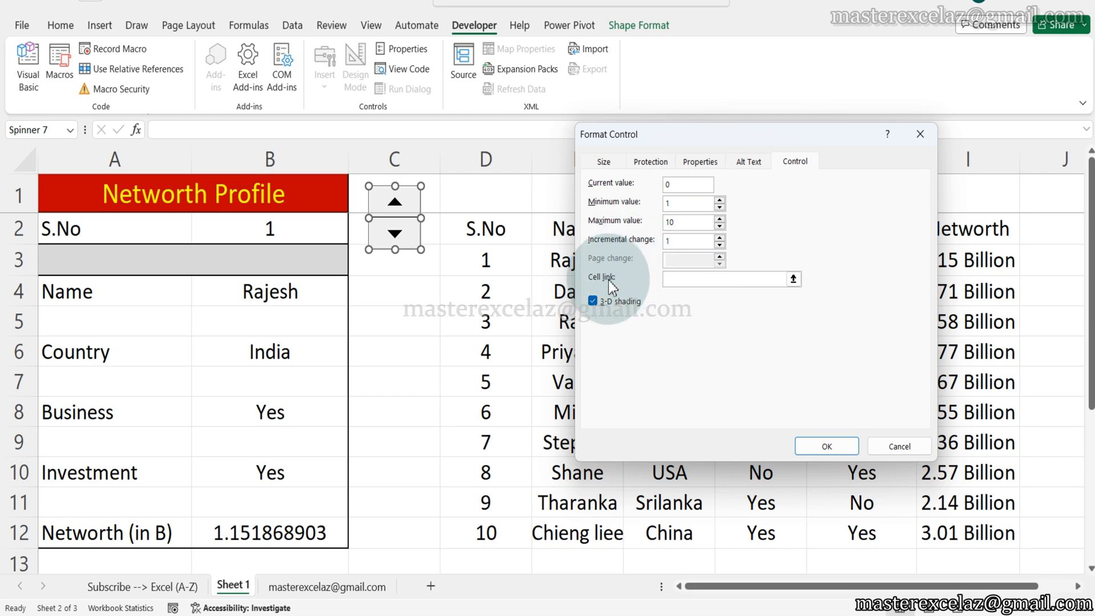
# Link the spin button to cell $B$2, set its current value to 1, and apply the control format.
pyautogui.click(678, 280)
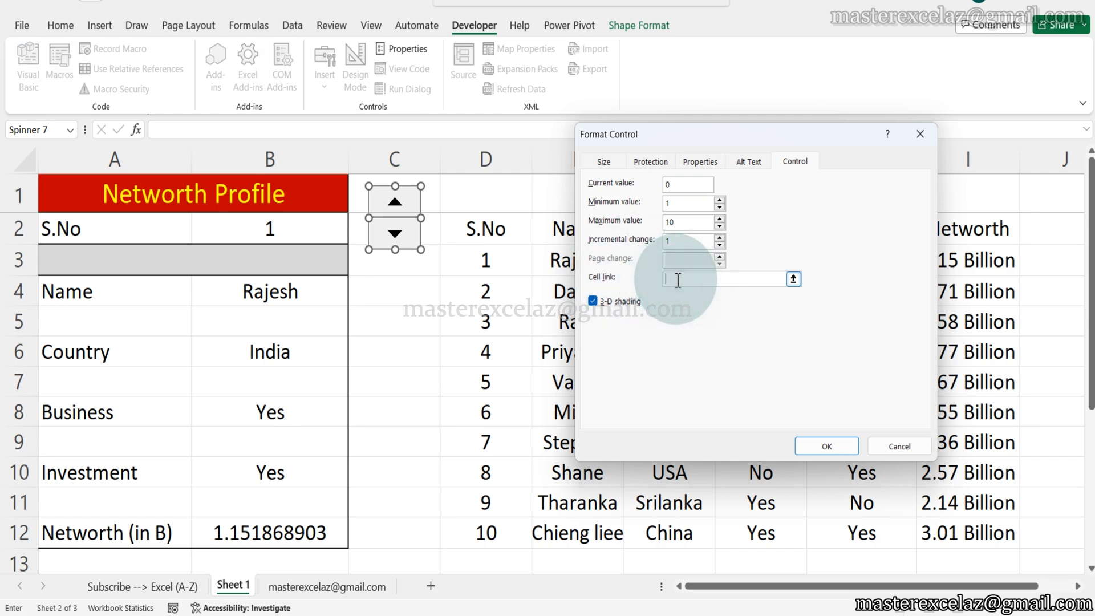
pyautogui.click(322, 229)
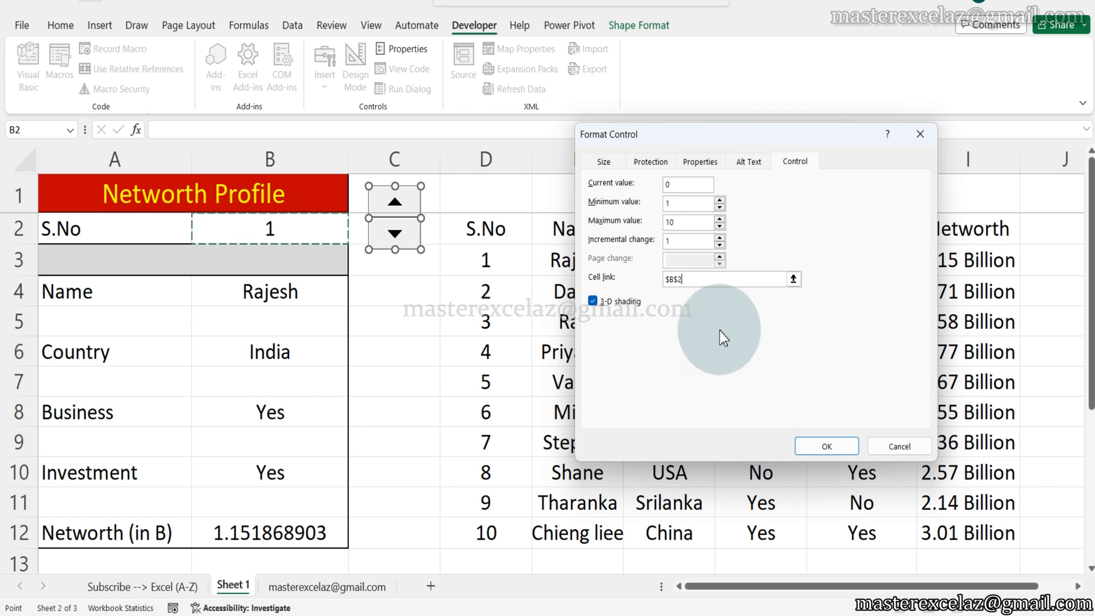
pyautogui.click(672, 184)
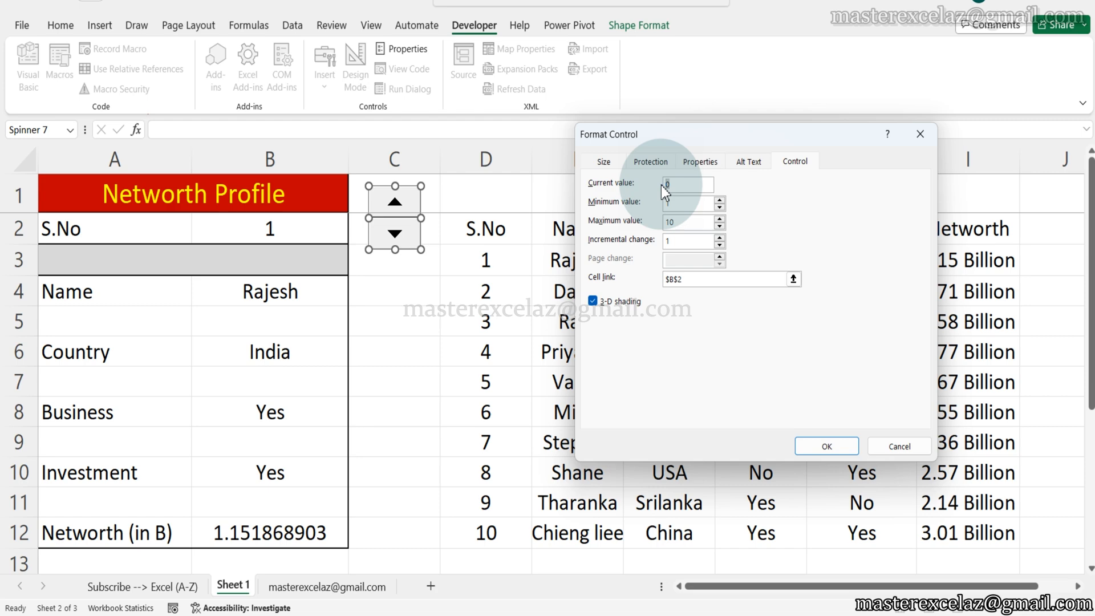
pyautogui.write('1')
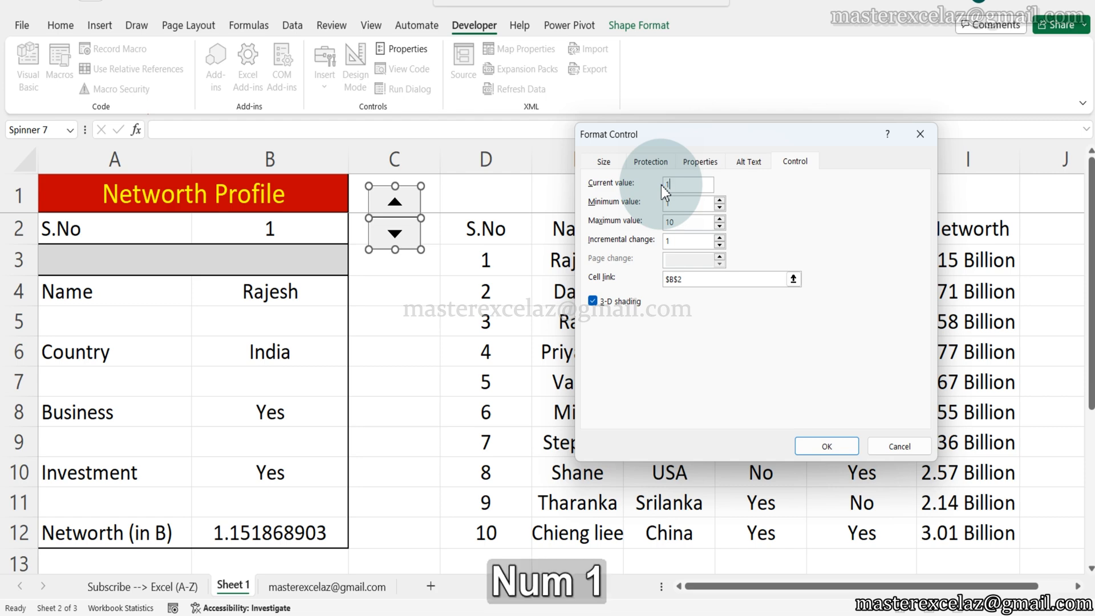
pyautogui.click(823, 443)
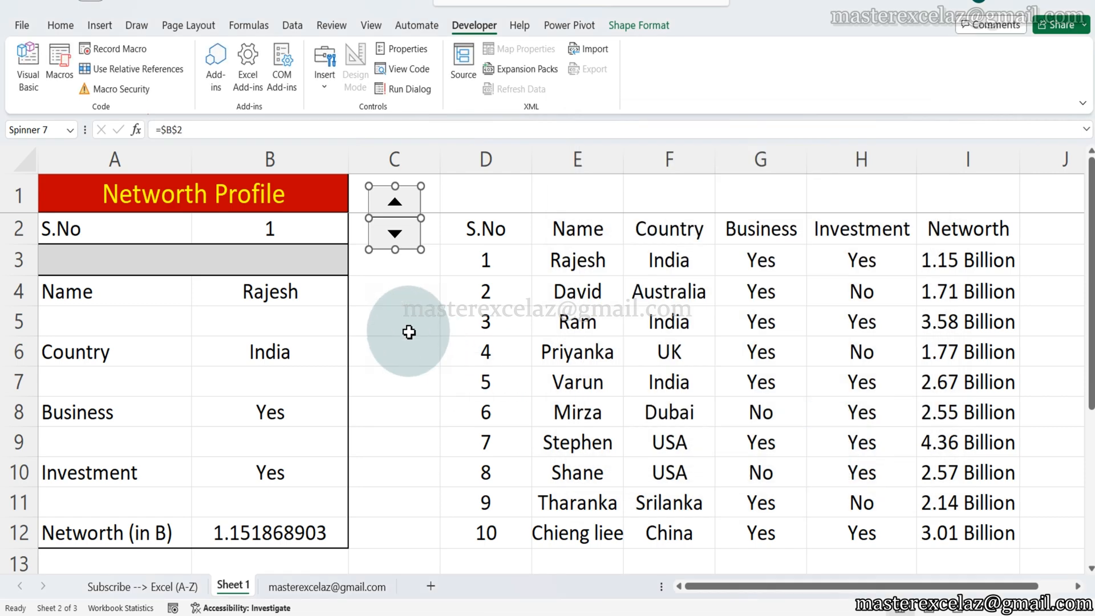
pyautogui.click(409, 332)
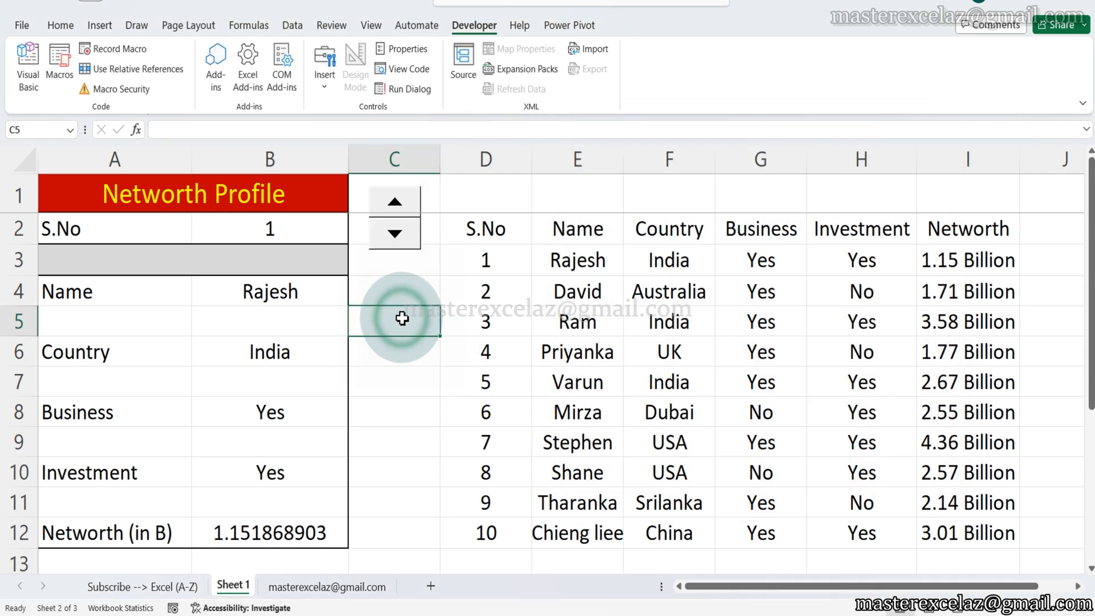
# Test the spin button by stepping the profile up to S.No 6 and back down to S.No 1.
pyautogui.click(404, 214)
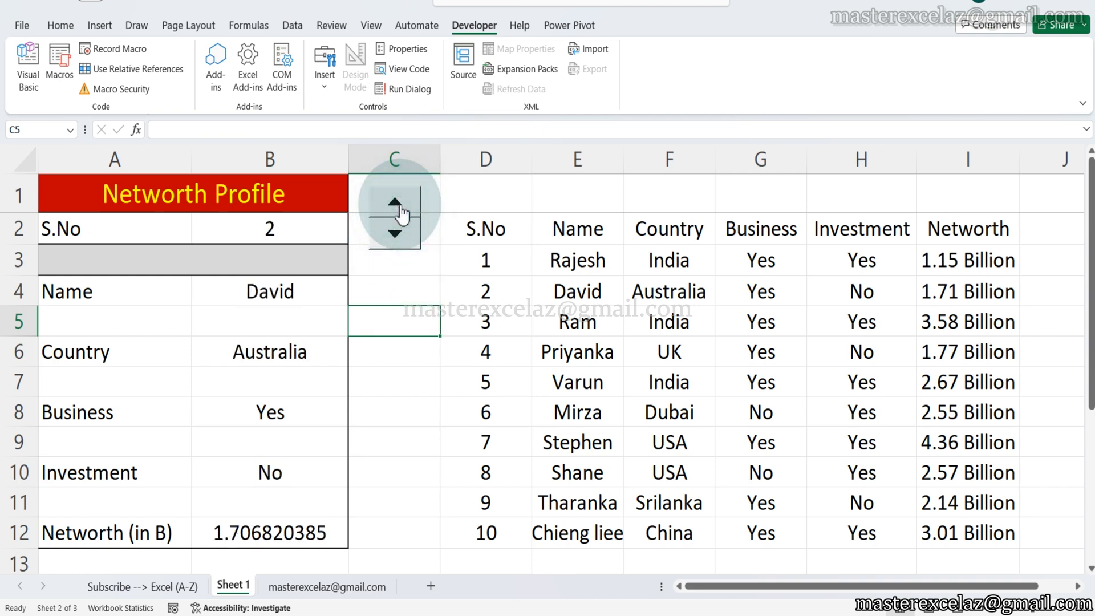
pyautogui.click(395, 203)
pyautogui.click(400, 207)
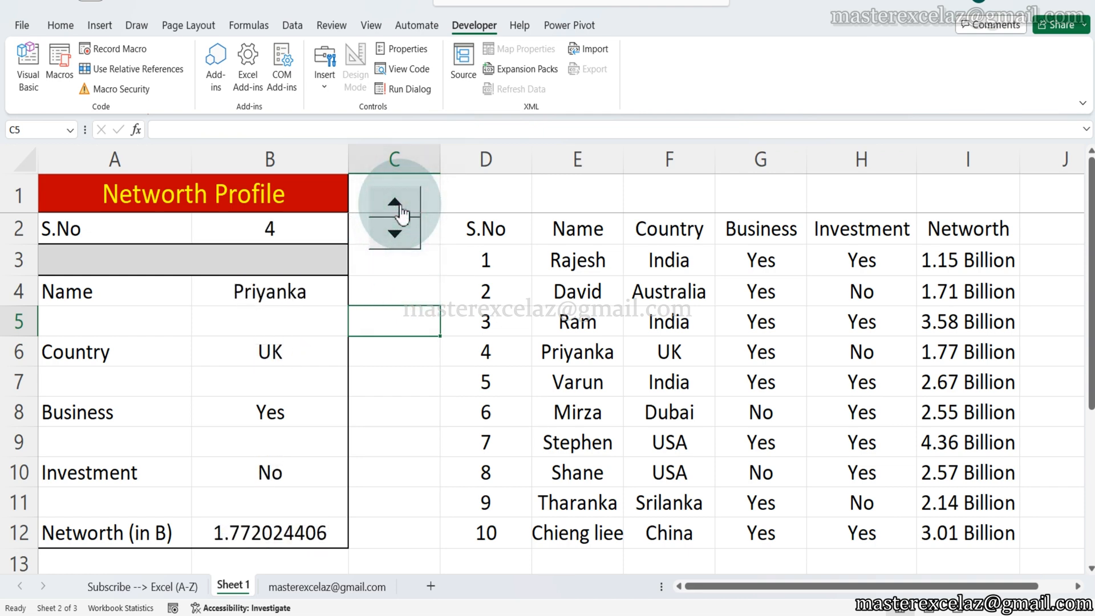
pyautogui.click(401, 210)
pyautogui.click(401, 211)
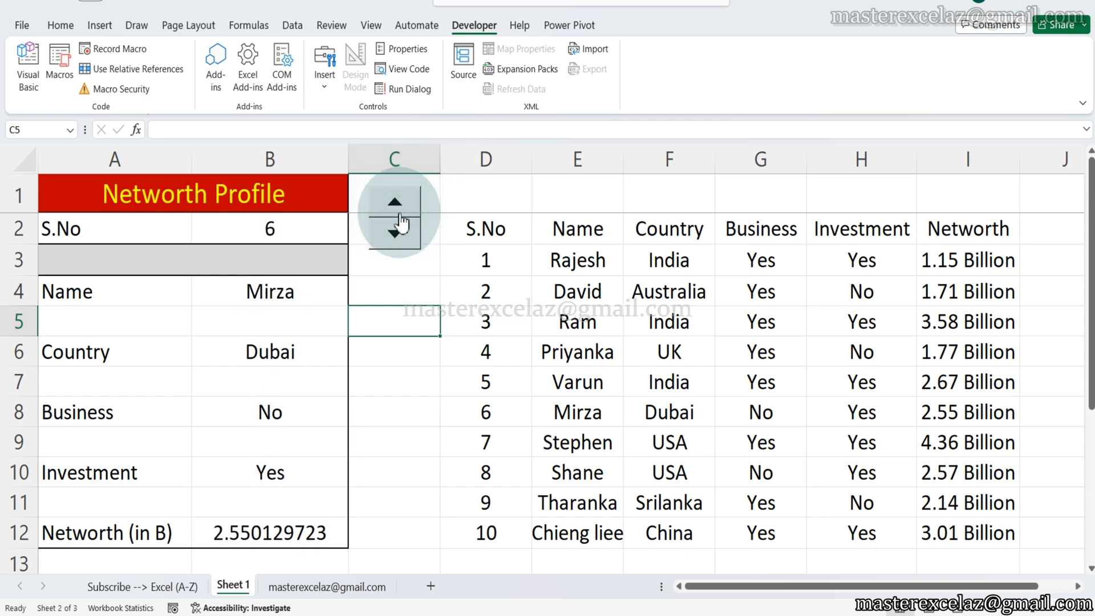
pyautogui.click(399, 231)
pyautogui.click(395, 235)
pyautogui.click(395, 236)
pyautogui.click(399, 238)
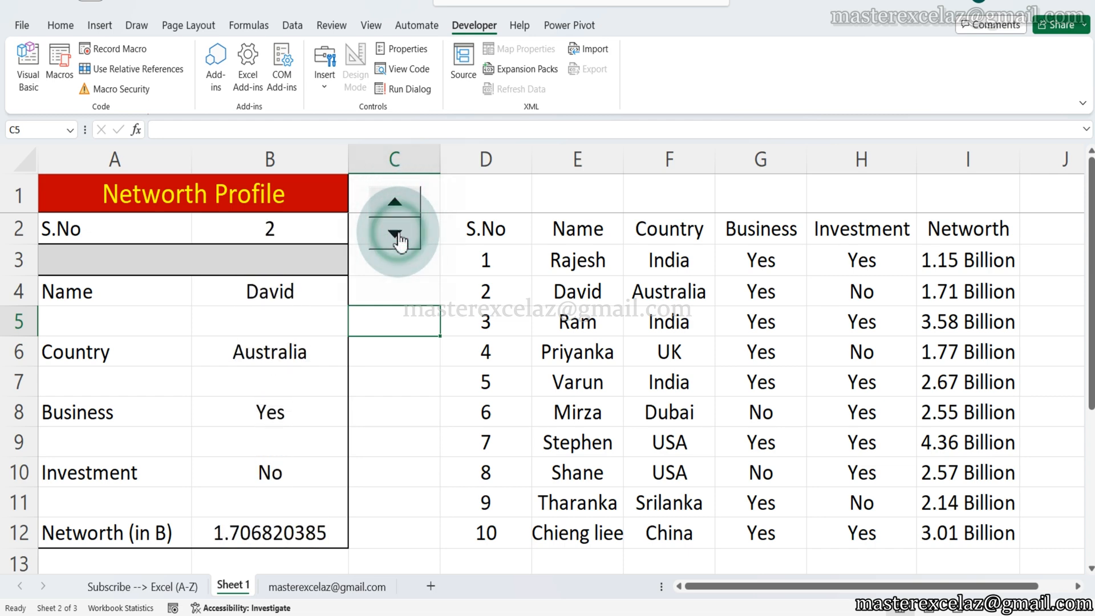
pyautogui.click(400, 240)
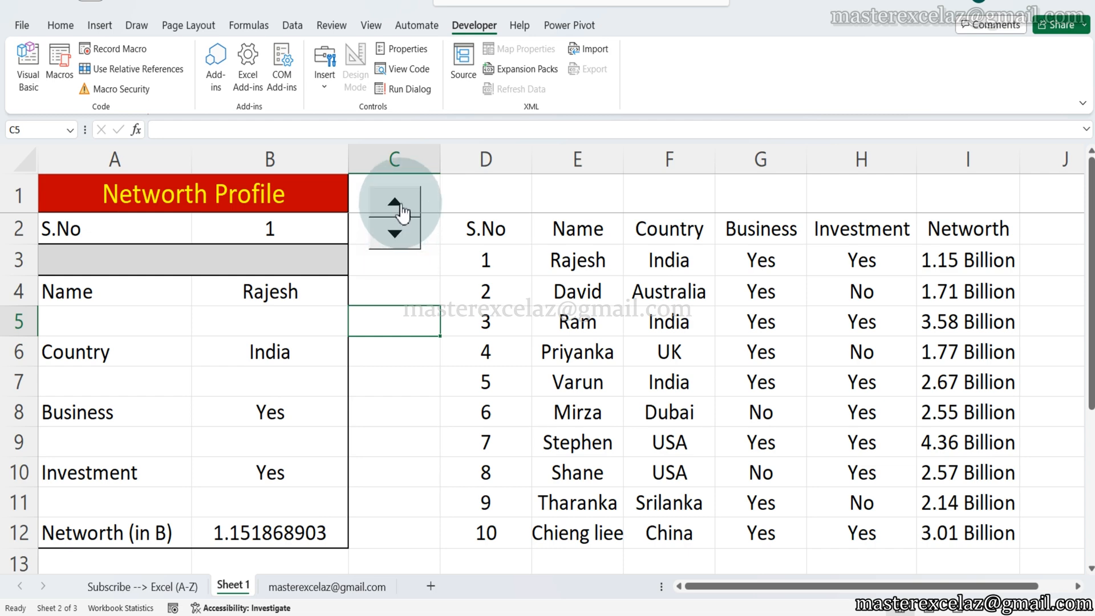
# Step the profile forward with the spin button up to the last record, S.No 10.
pyautogui.click(401, 209)
pyautogui.click(401, 209)
pyautogui.click(402, 210)
pyautogui.click(402, 211)
pyautogui.click(403, 211)
pyautogui.click(402, 211)
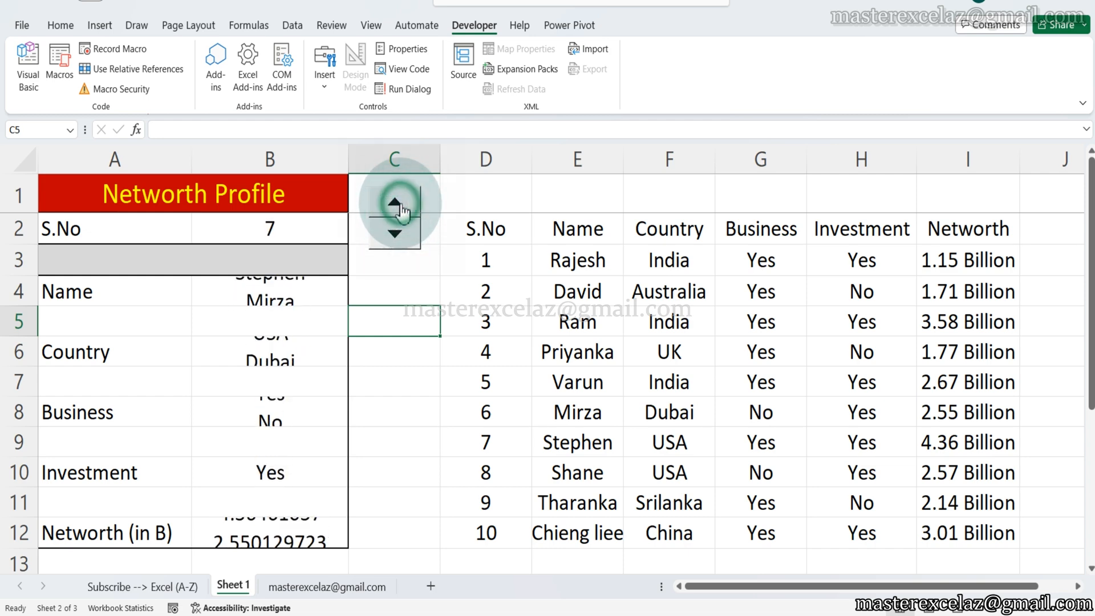
pyautogui.click(403, 211)
pyautogui.click(402, 211)
pyautogui.click(402, 211)
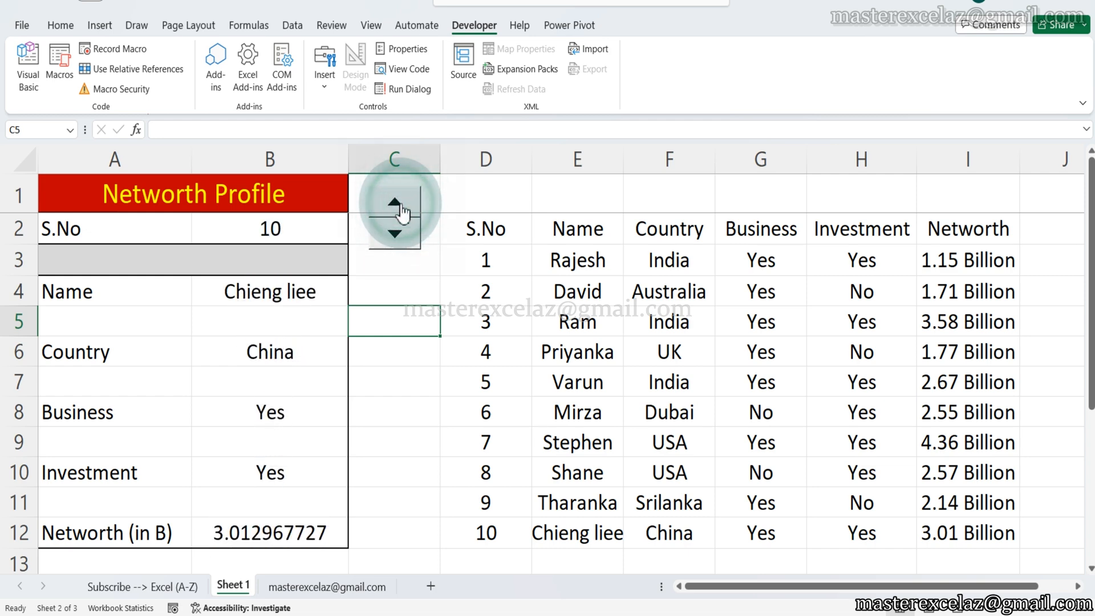
# Step the profile backward with the spin button to the first record, S.No 1.
pyautogui.click(404, 239)
pyautogui.click(404, 240)
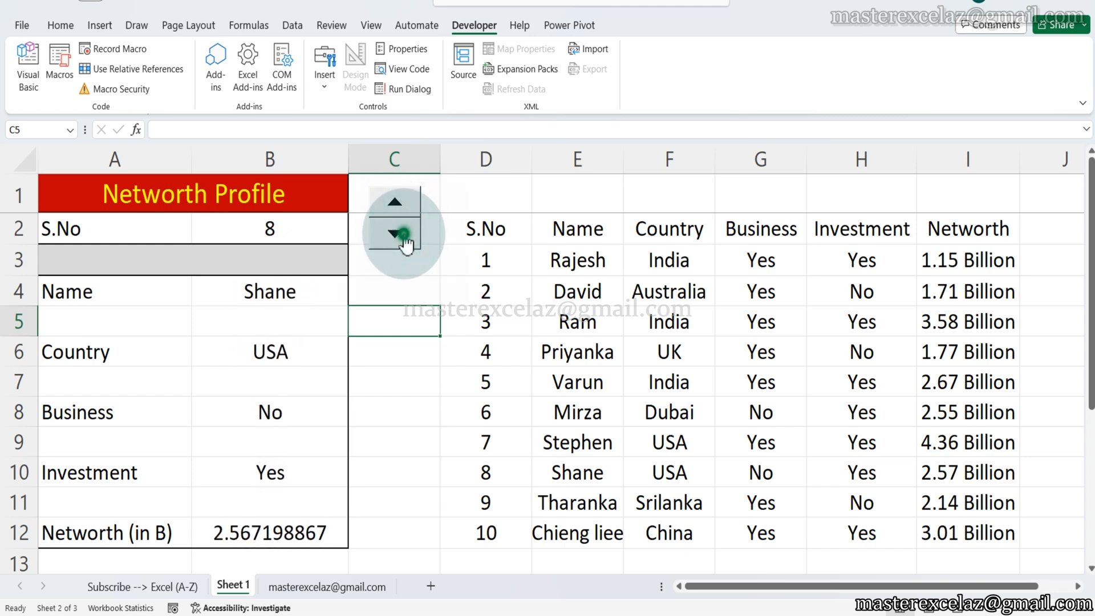
pyautogui.click(405, 241)
pyautogui.click(406, 244)
pyautogui.click(403, 236)
pyautogui.click(403, 236)
pyautogui.click(403, 234)
pyautogui.click(402, 234)
pyautogui.click(402, 231)
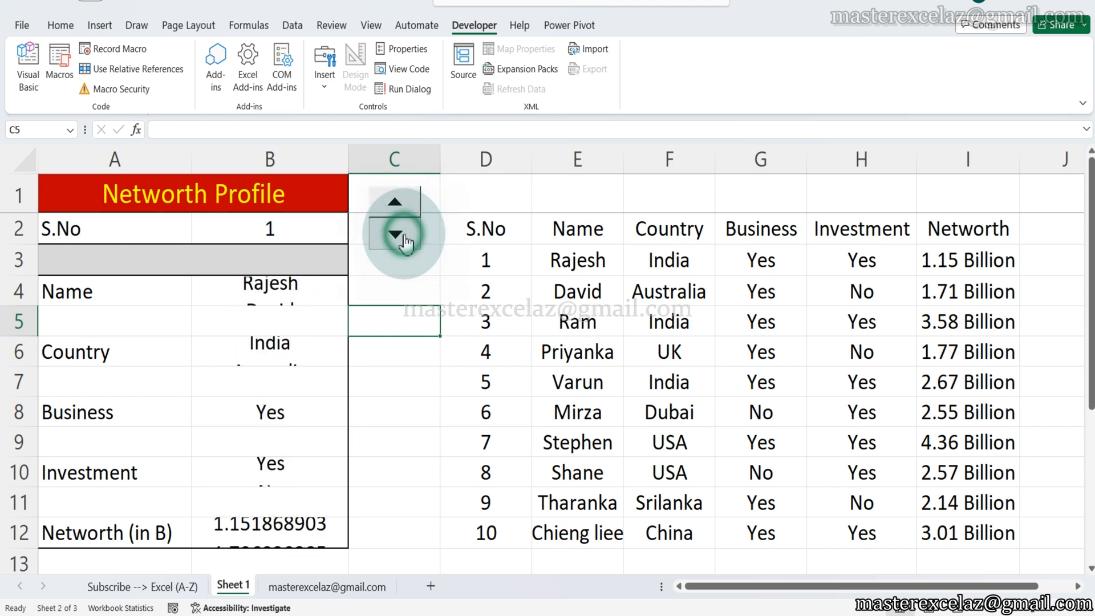
# Advance the profile to S.No 5 with the spin button.
pyautogui.click(394, 205)
pyautogui.click(393, 206)
pyautogui.click(394, 206)
pyautogui.click(394, 206)
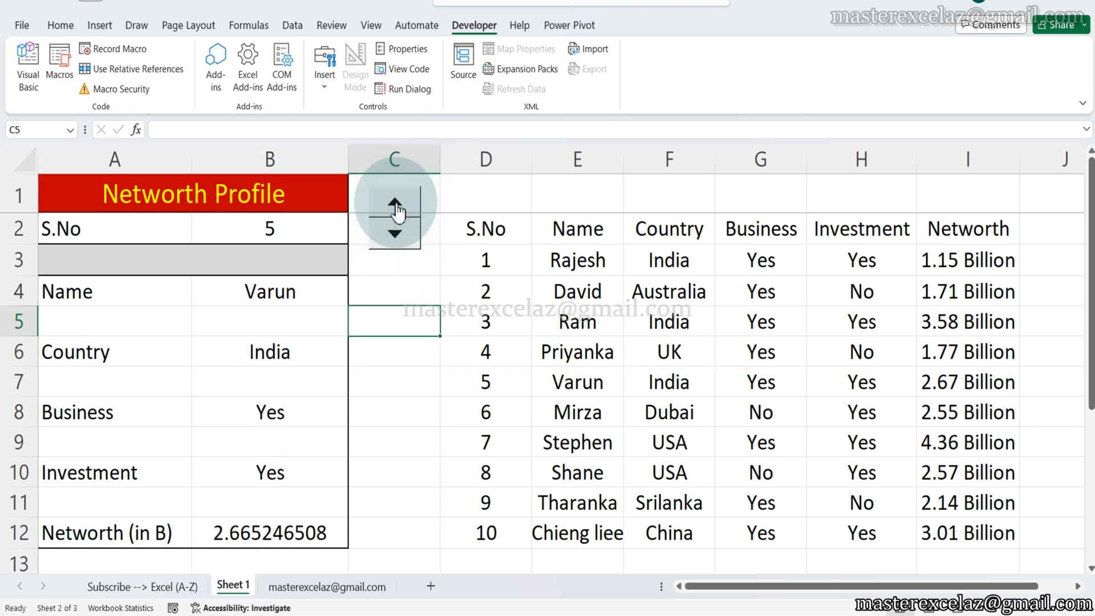
# Compare the profile's S.No, Name, Country and Business values in column B with the S.No 5 record in row 7.
pyautogui.click(311, 230)
pyautogui.click(495, 383)
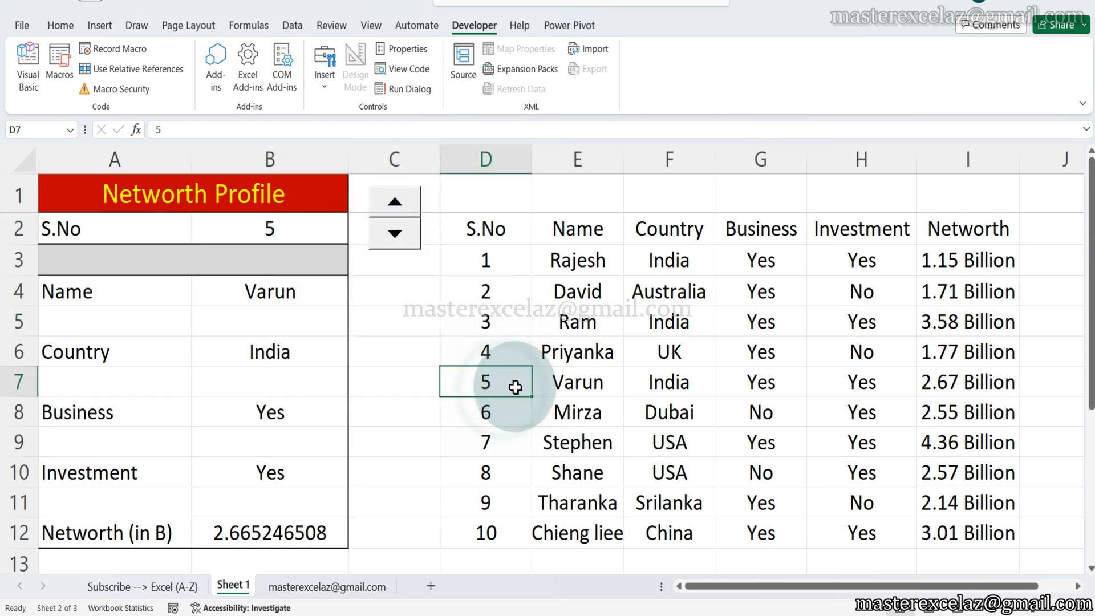
pyautogui.click(306, 302)
pyautogui.click(570, 382)
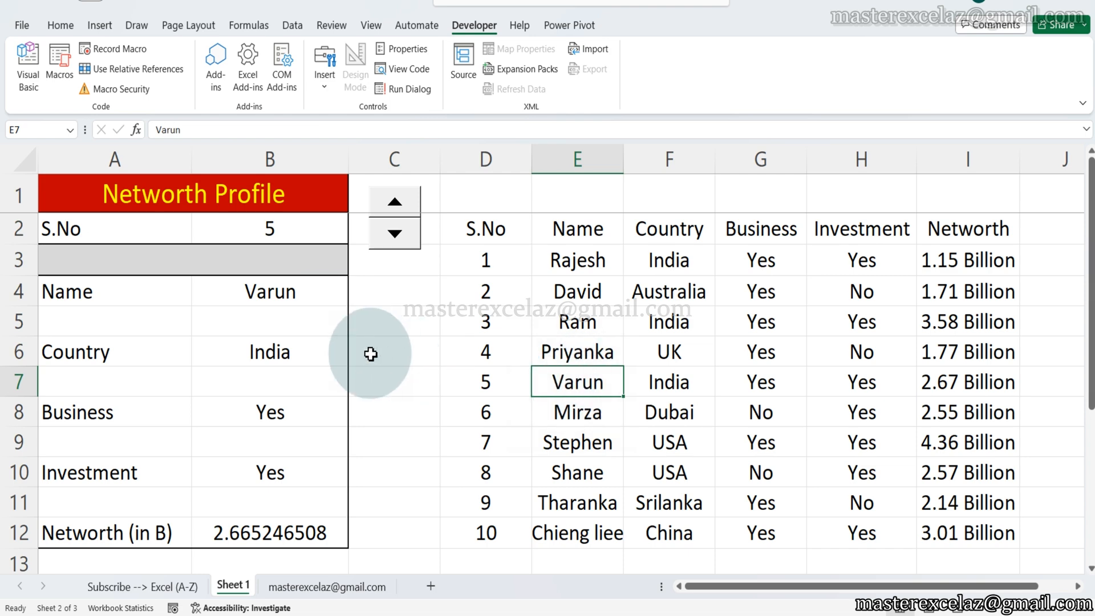
pyautogui.click(326, 352)
pyautogui.click(668, 384)
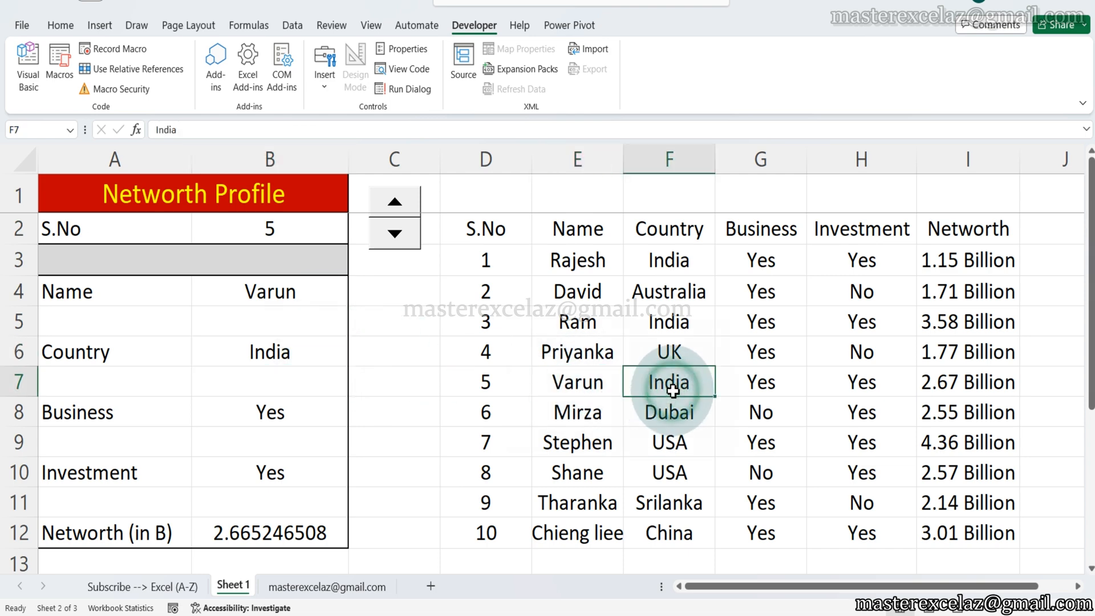
pyautogui.click(318, 411)
pyautogui.click(775, 387)
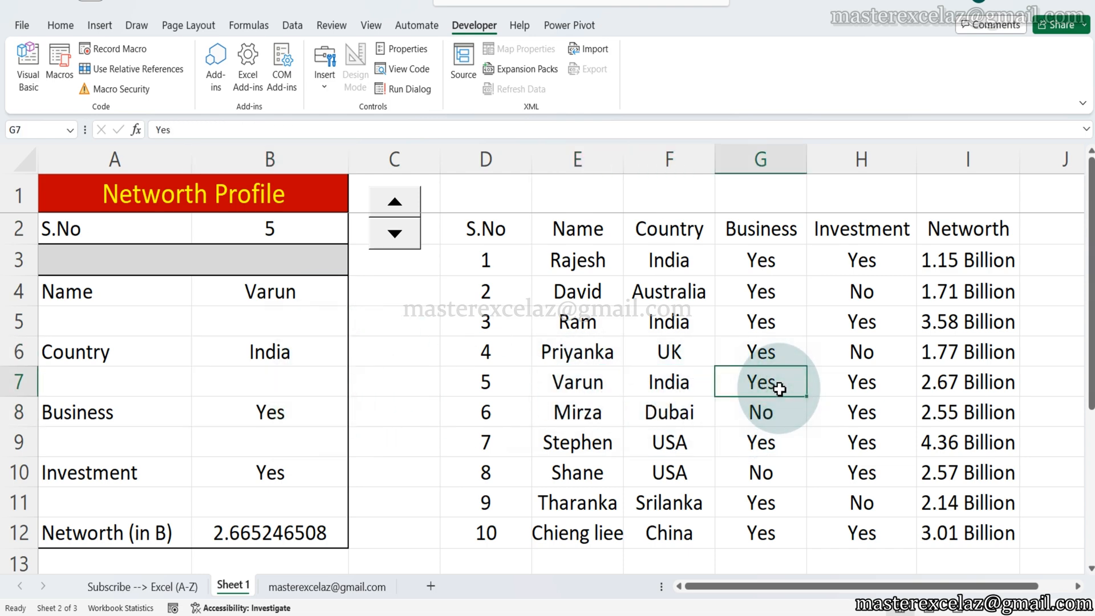
# With the screen annotation tool, outline the source record D7:I7 and the profile values B2:B12 with green rectangles.
pyautogui.click(1053, 3)
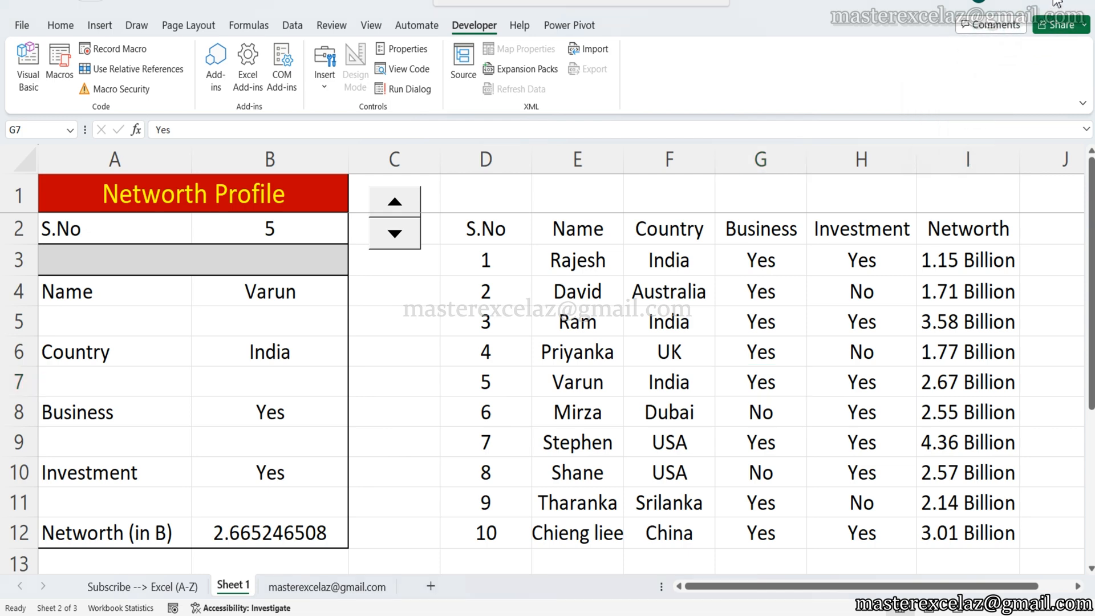
pyautogui.click(1088, 126)
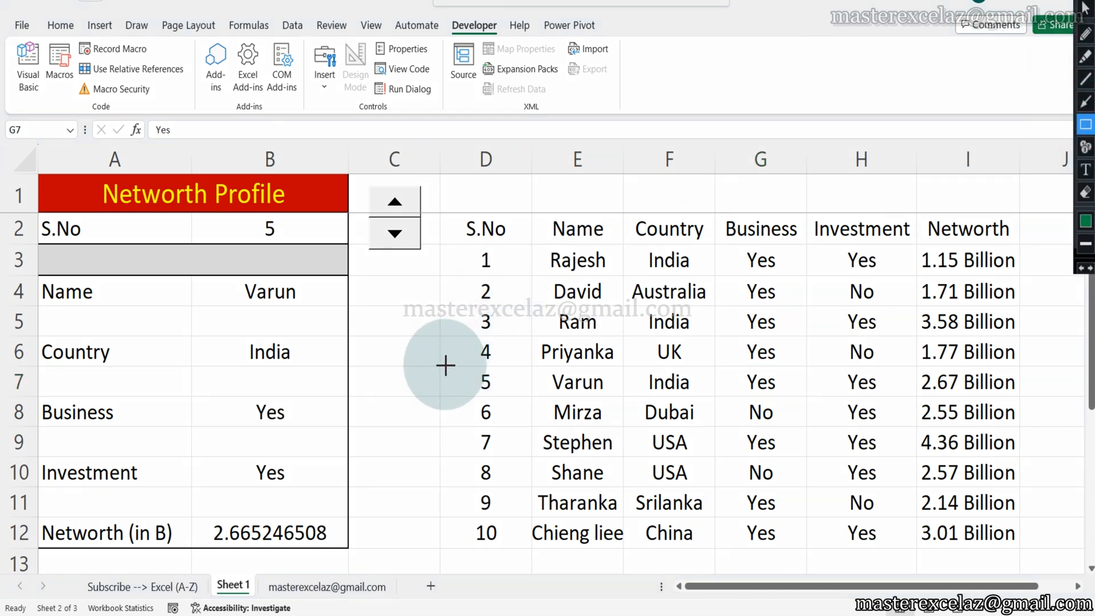
pyautogui.moveTo(438, 362)
pyautogui.mouseDown()
pyautogui.moveTo(734, 420)
pyautogui.moveTo(958, 394)
pyautogui.moveTo(1039, 397)
pyautogui.moveTo(1025, 395)
pyautogui.mouseUp()
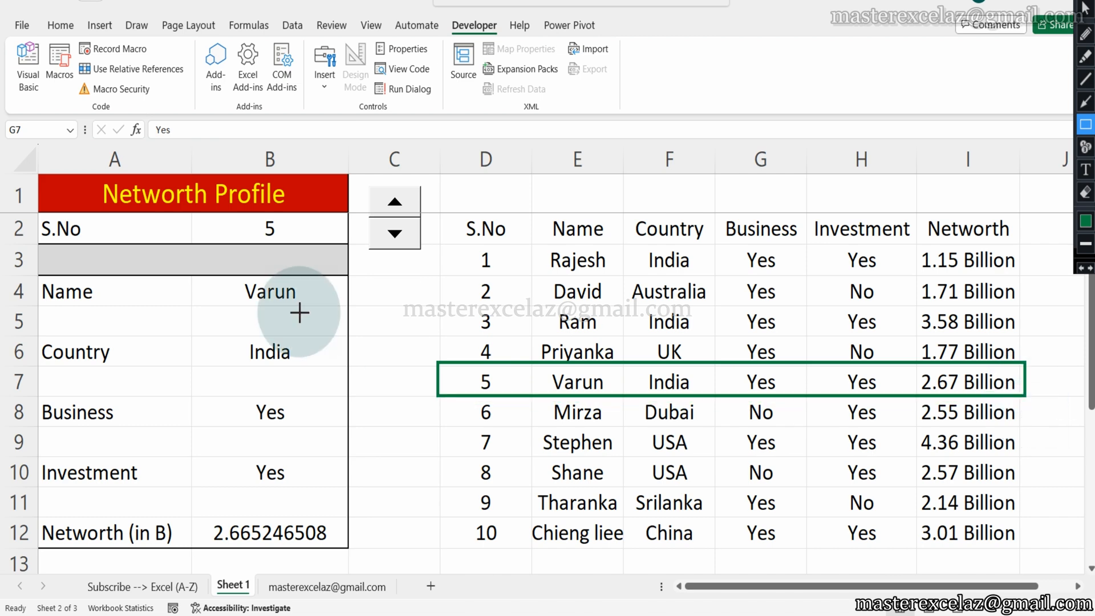
pyautogui.moveTo(191, 214)
pyautogui.mouseDown()
pyautogui.moveTo(373, 455)
pyautogui.moveTo(342, 556)
pyautogui.moveTo(347, 547)
pyautogui.mouseUp()
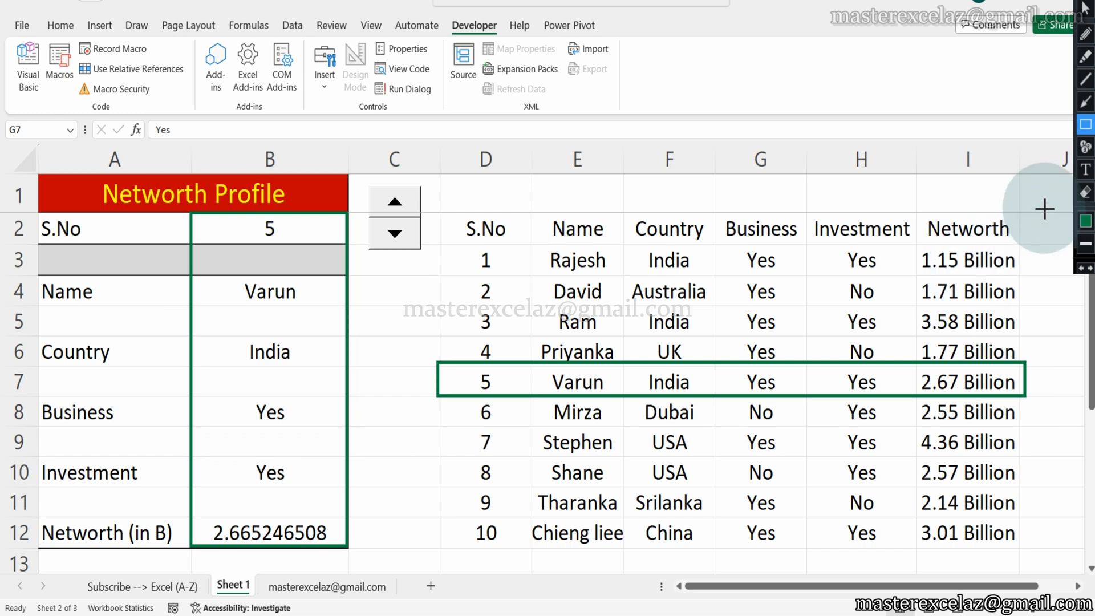
# Draw black annotation arrows from the outlined profile values to the row 7 record and to the spin button.
pyautogui.click(1085, 104)
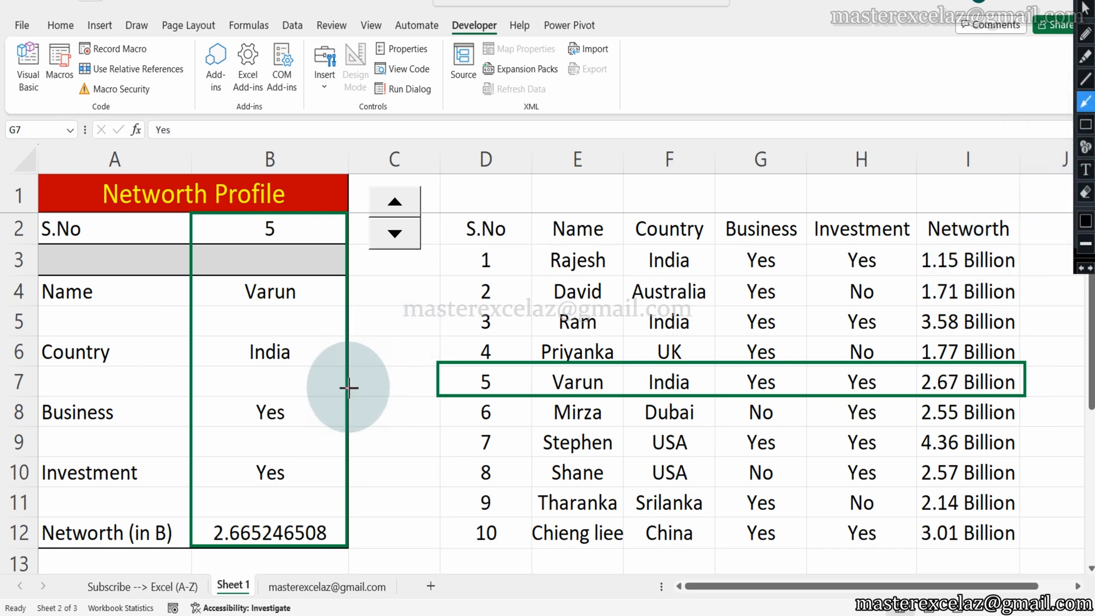
pyautogui.moveTo(343, 388); pyautogui.dragTo(443, 380)
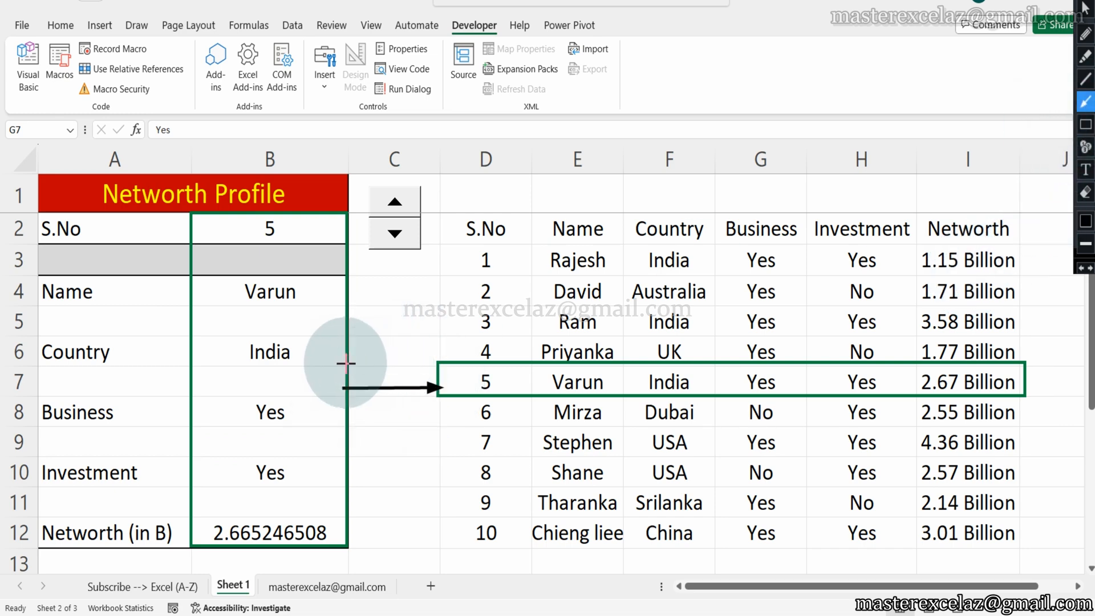
pyautogui.moveTo(347, 362); pyautogui.dragTo(384, 223)
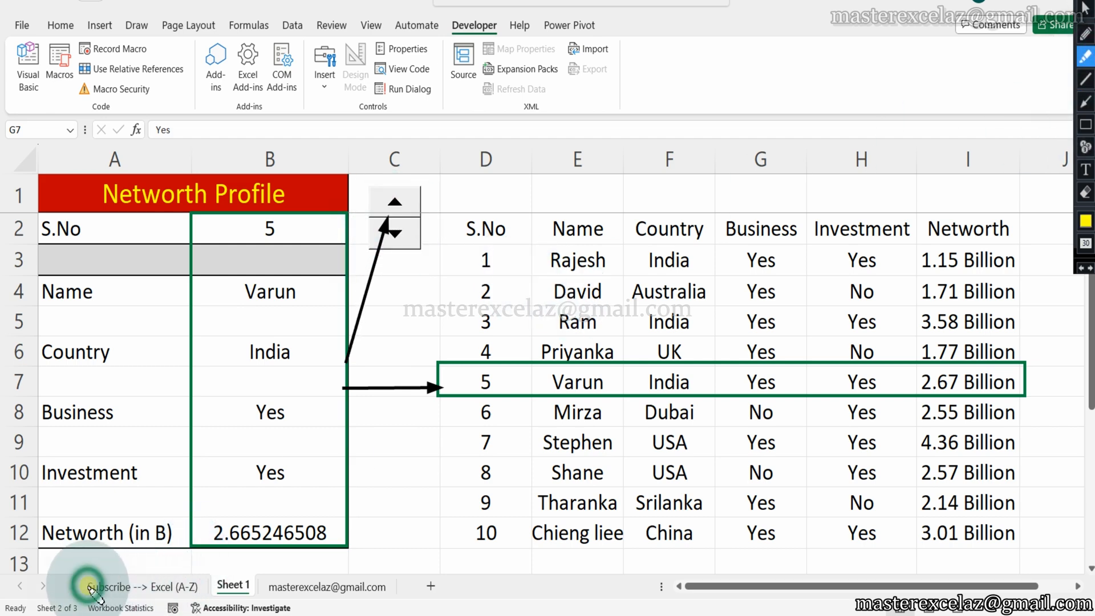
# Highlight the "Subscribe --> Excel (A-Z)" sheet name and the e-mail address sheet name in yellow.
pyautogui.moveTo(87, 586); pyautogui.dragTo(129, 585)
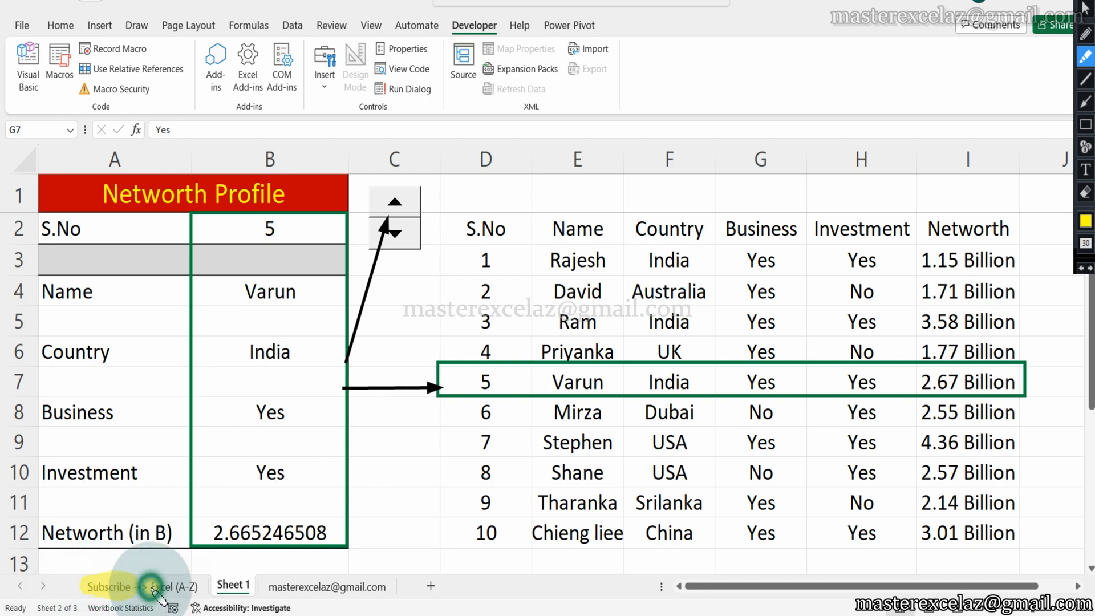
pyautogui.moveTo(151, 587); pyautogui.dragTo(197, 586)
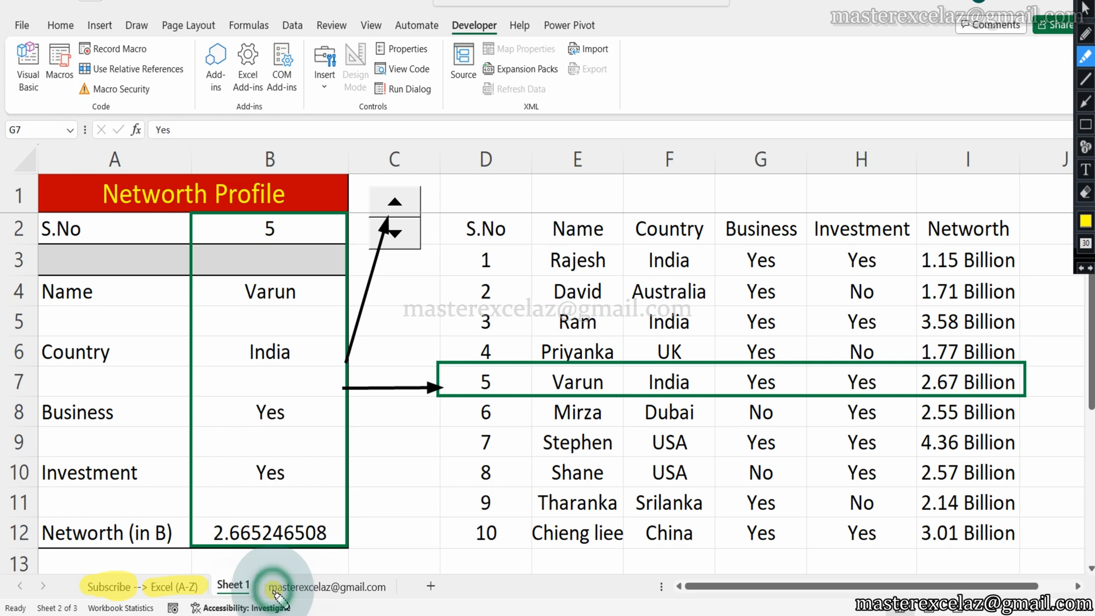
pyautogui.moveTo(275, 592); pyautogui.dragTo(376, 596)
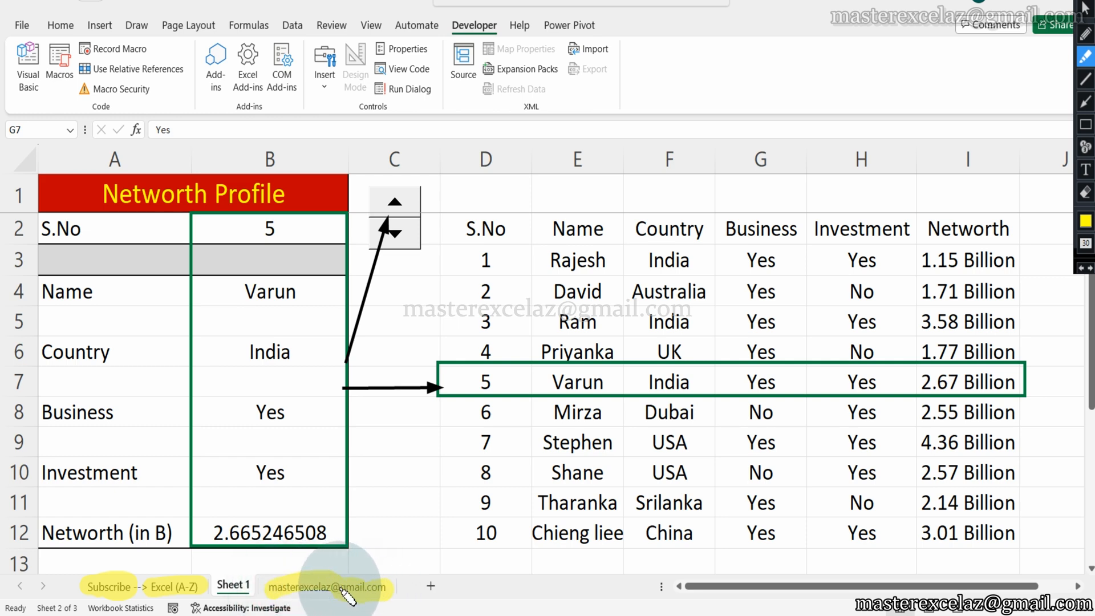